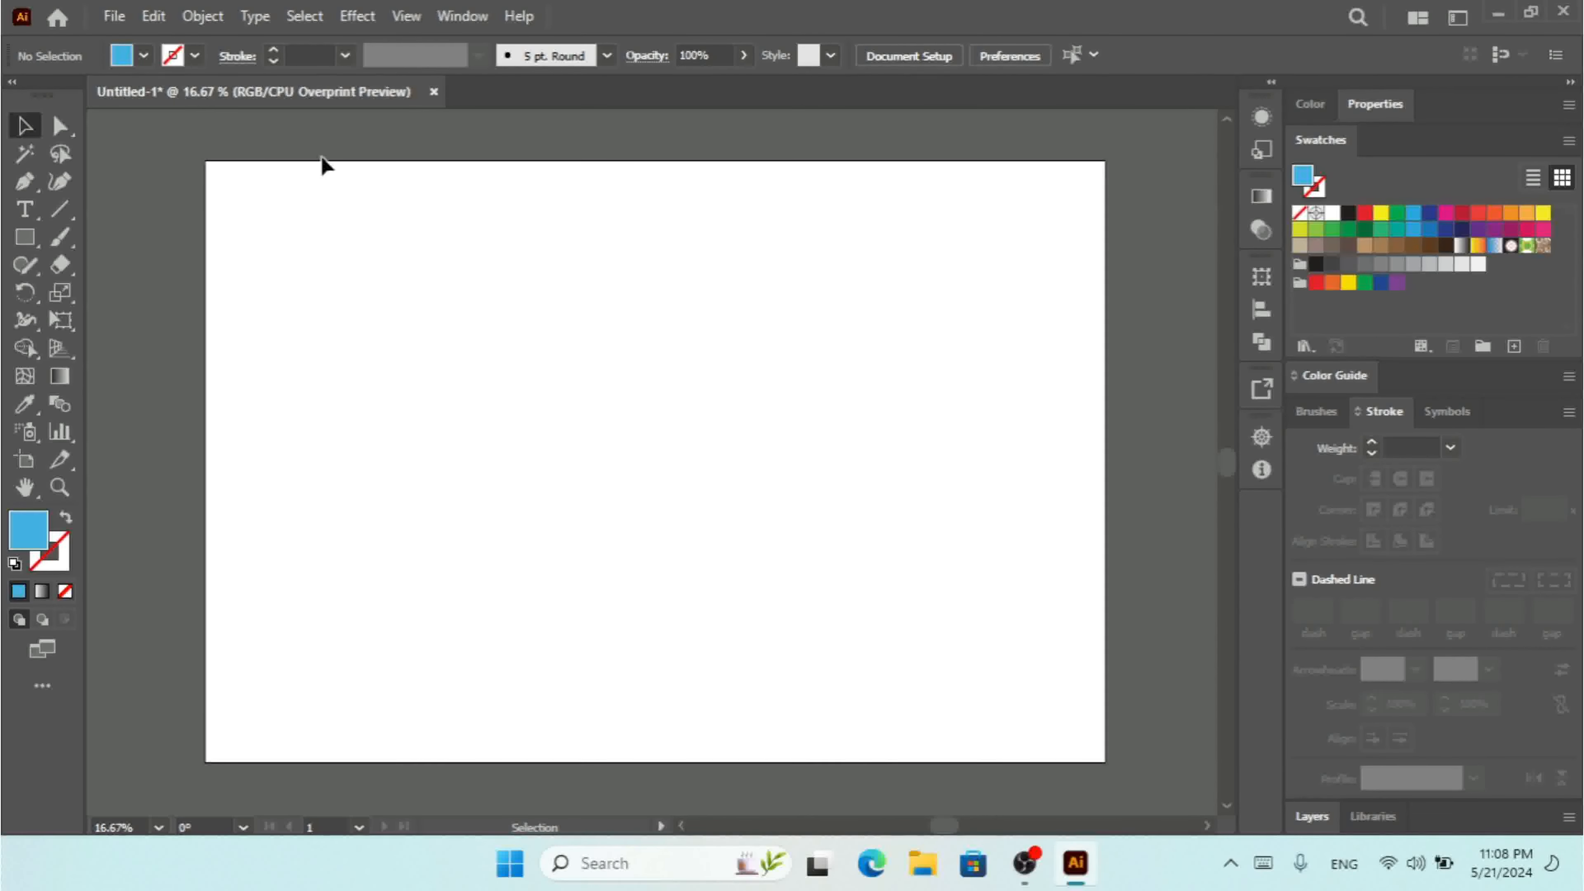
pyautogui.click(114, 16)
pyautogui.click(134, 43)
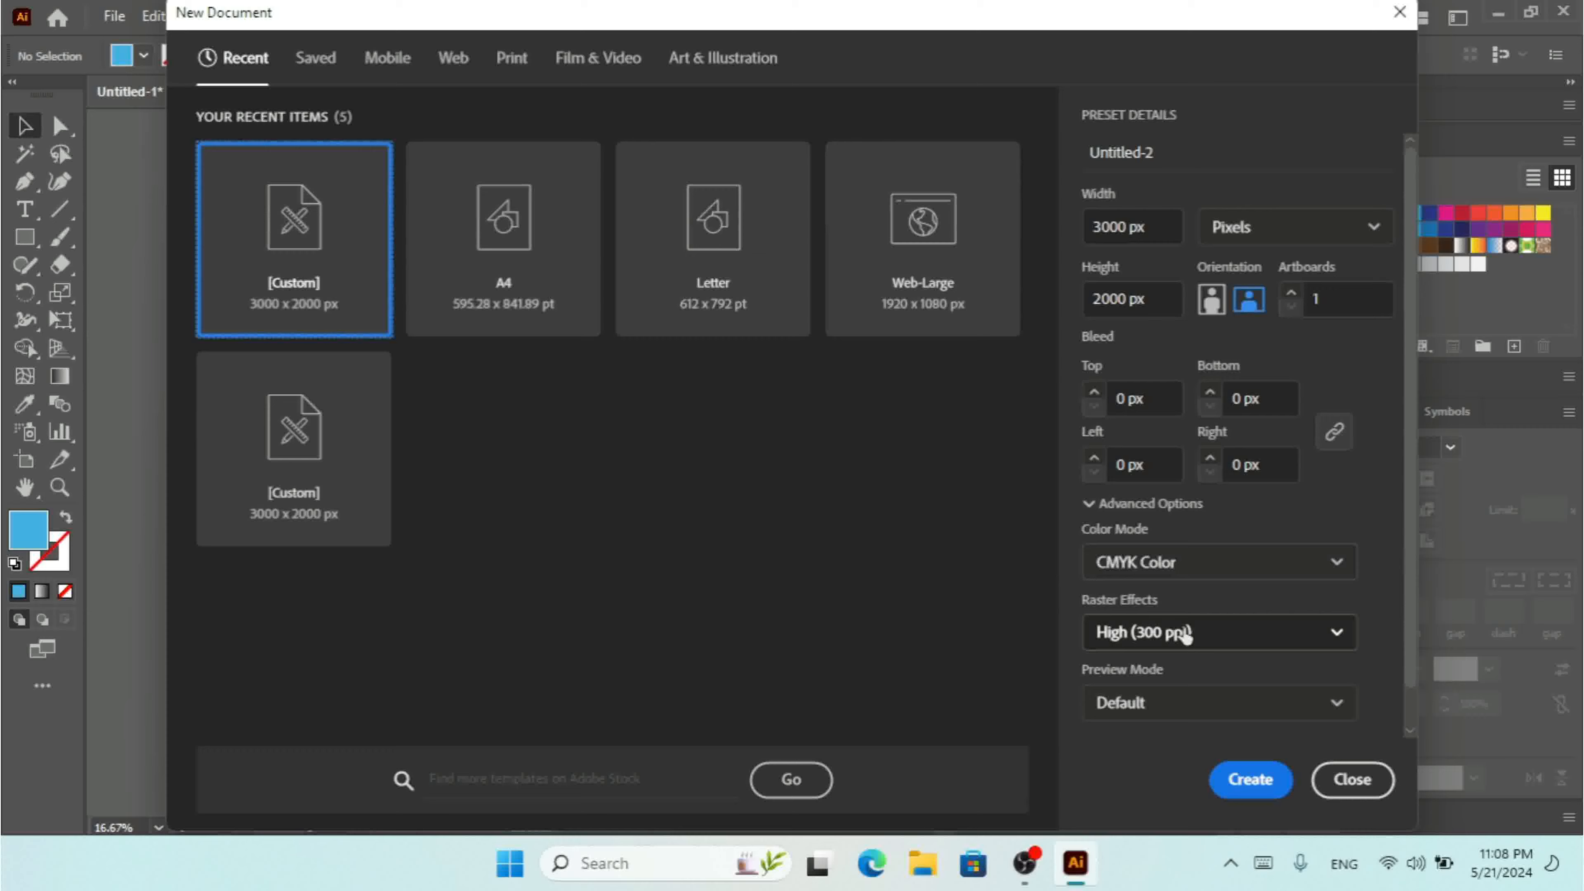
pyautogui.click(1184, 574)
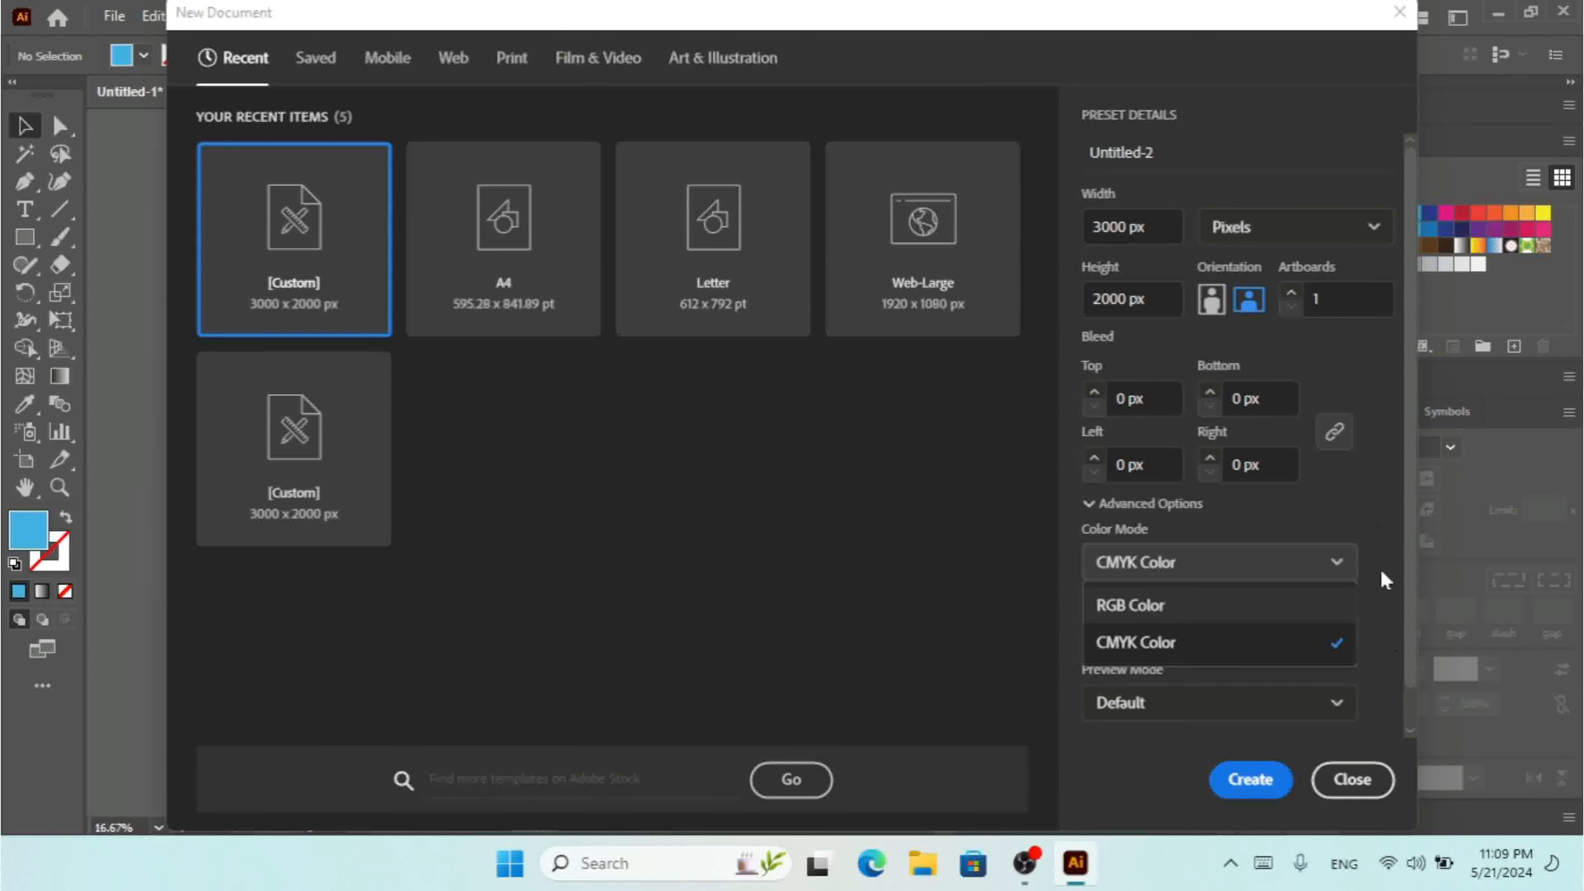
pyautogui.click(1353, 779)
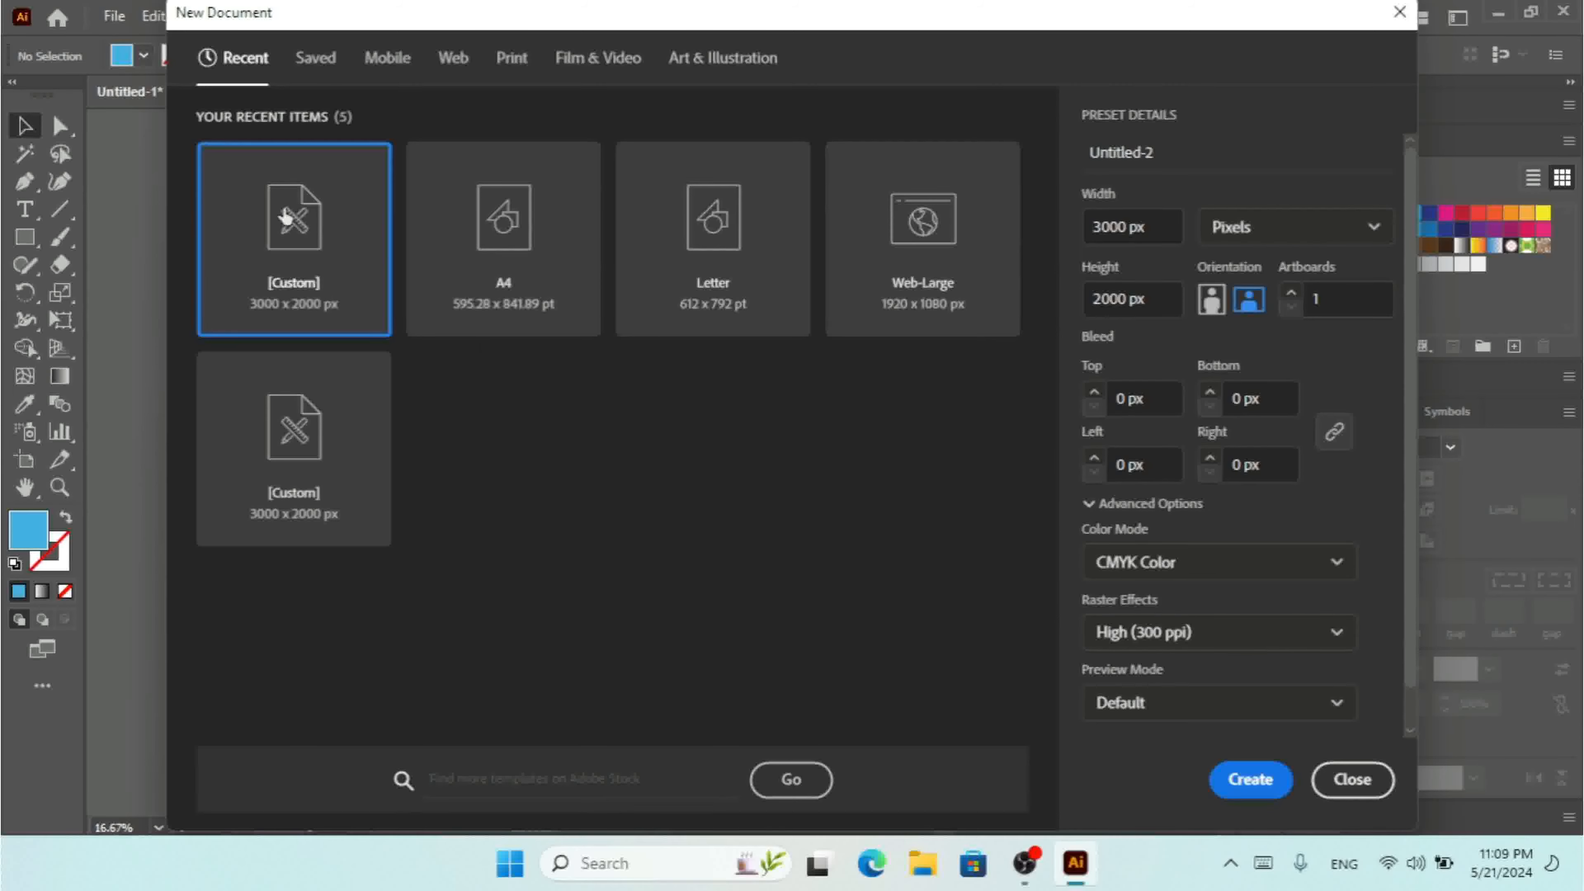
pyautogui.click(1350, 784)
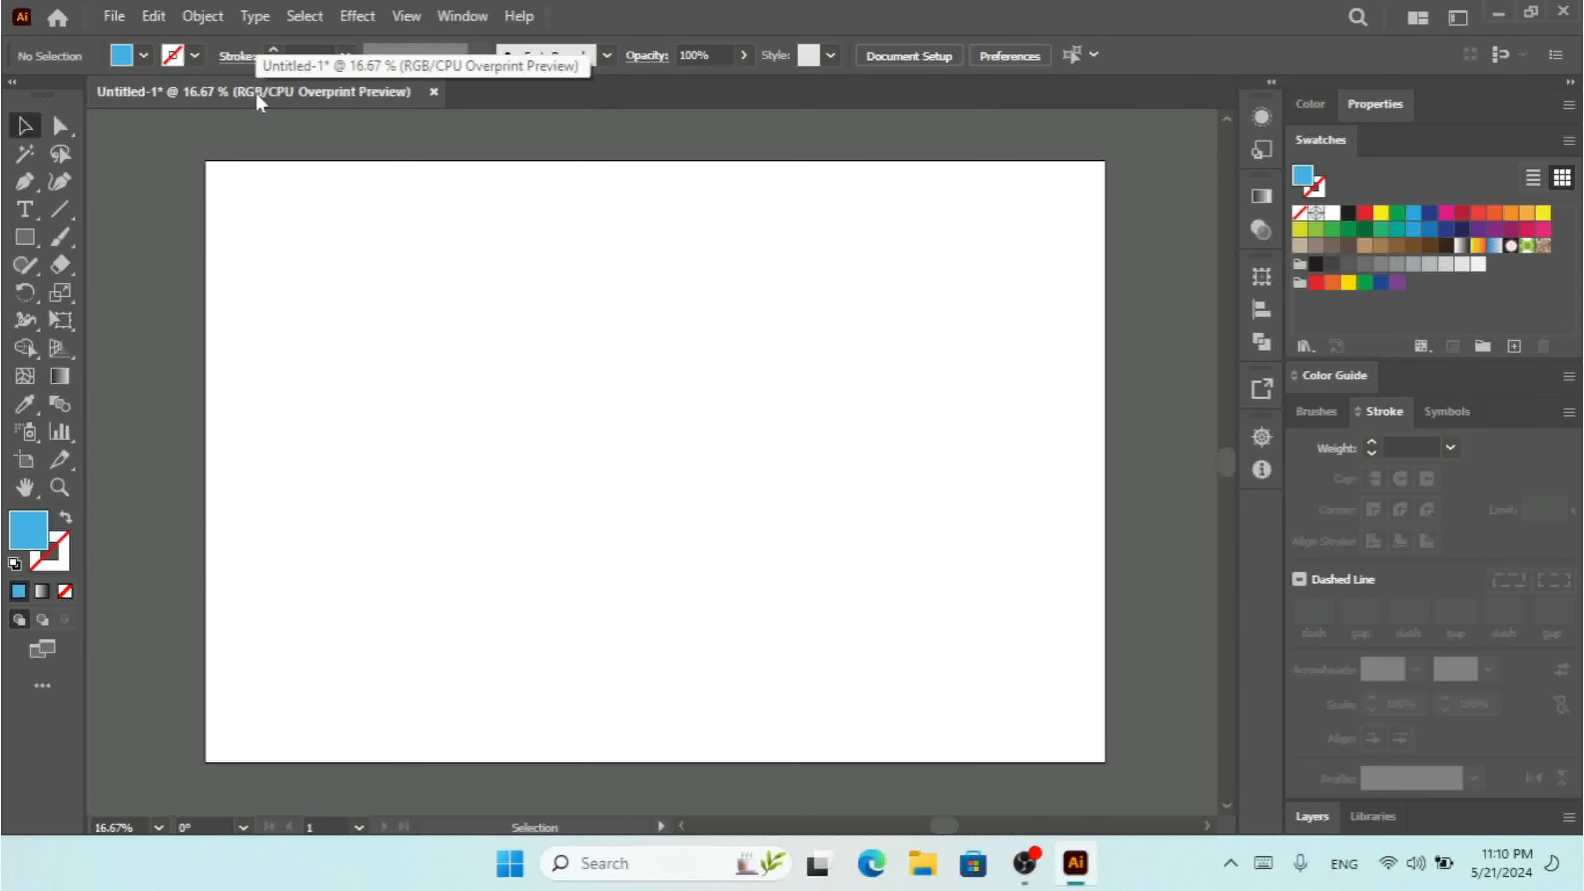
# Set the document color mode to CMYK Color.
pyautogui.click(114, 18)
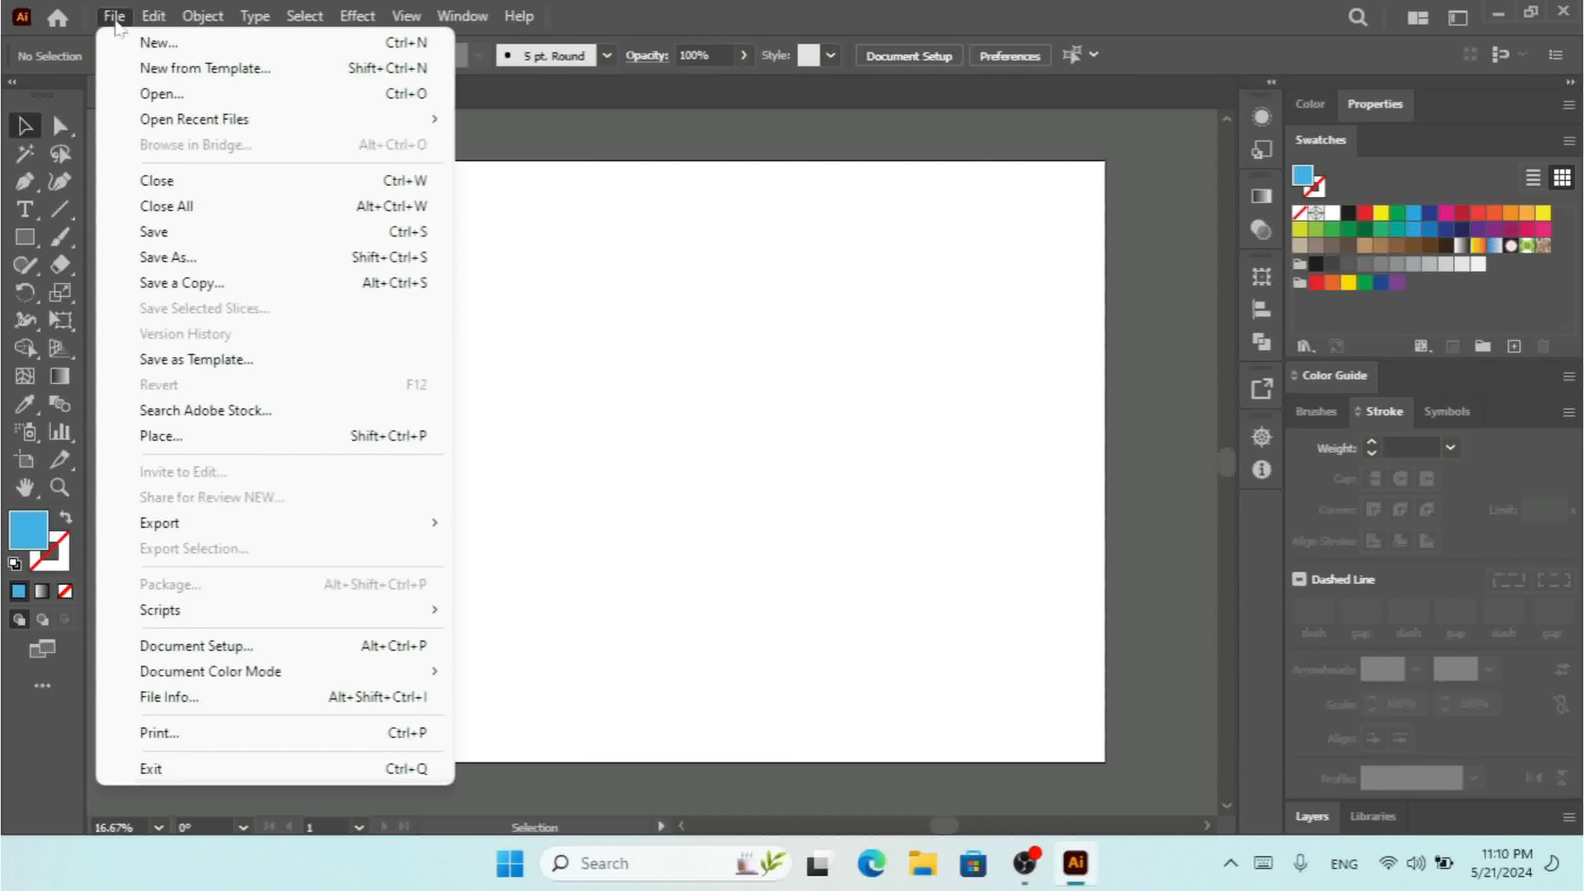
pyautogui.moveTo(269, 684)
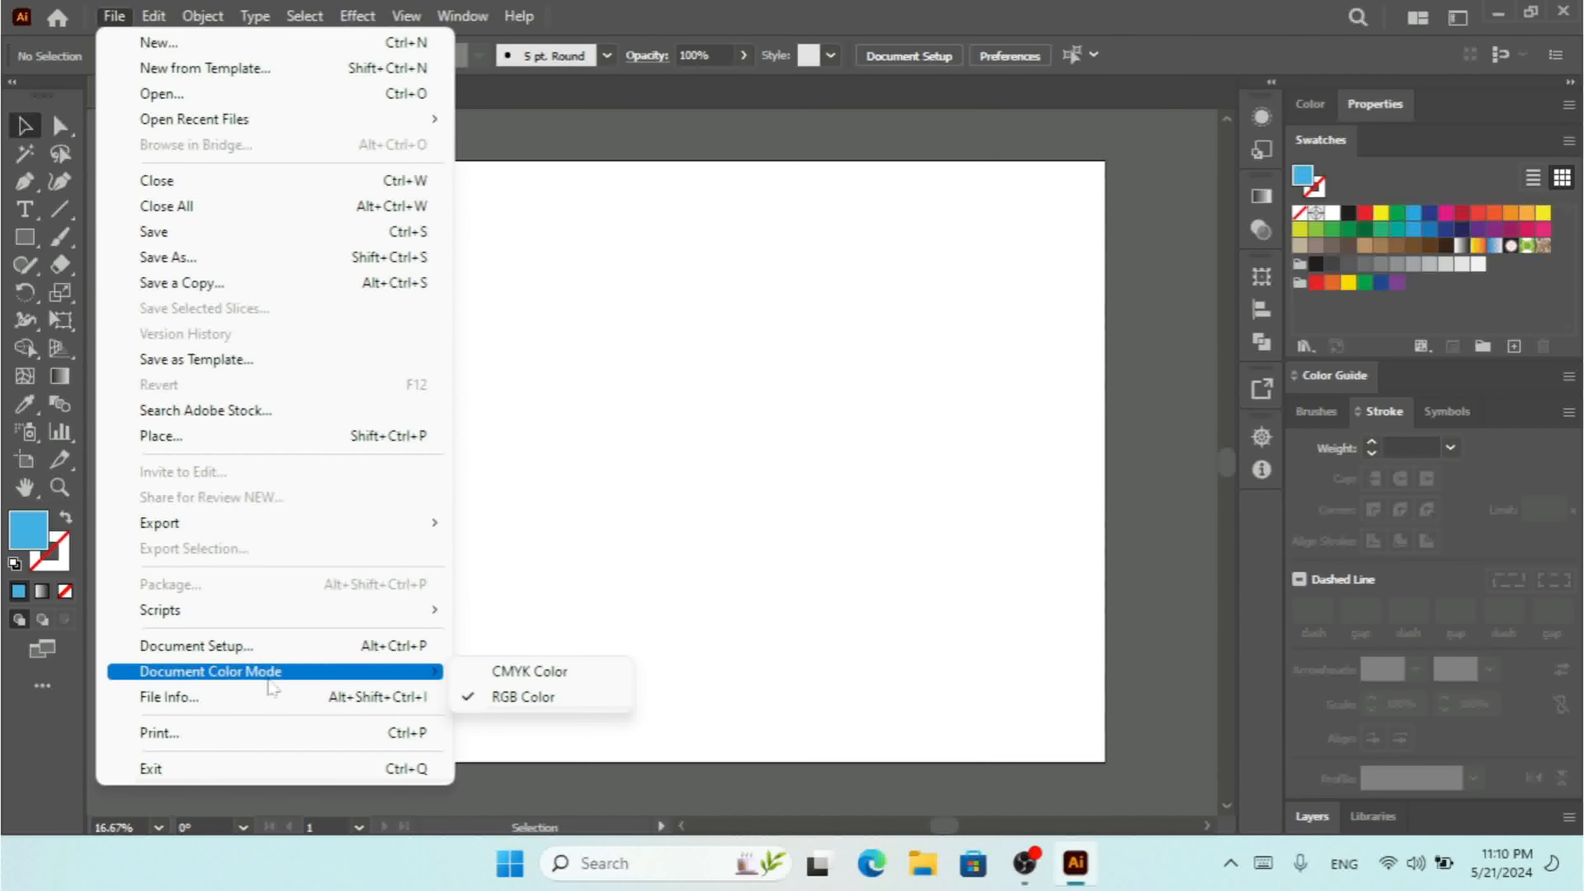
pyautogui.click(560, 673)
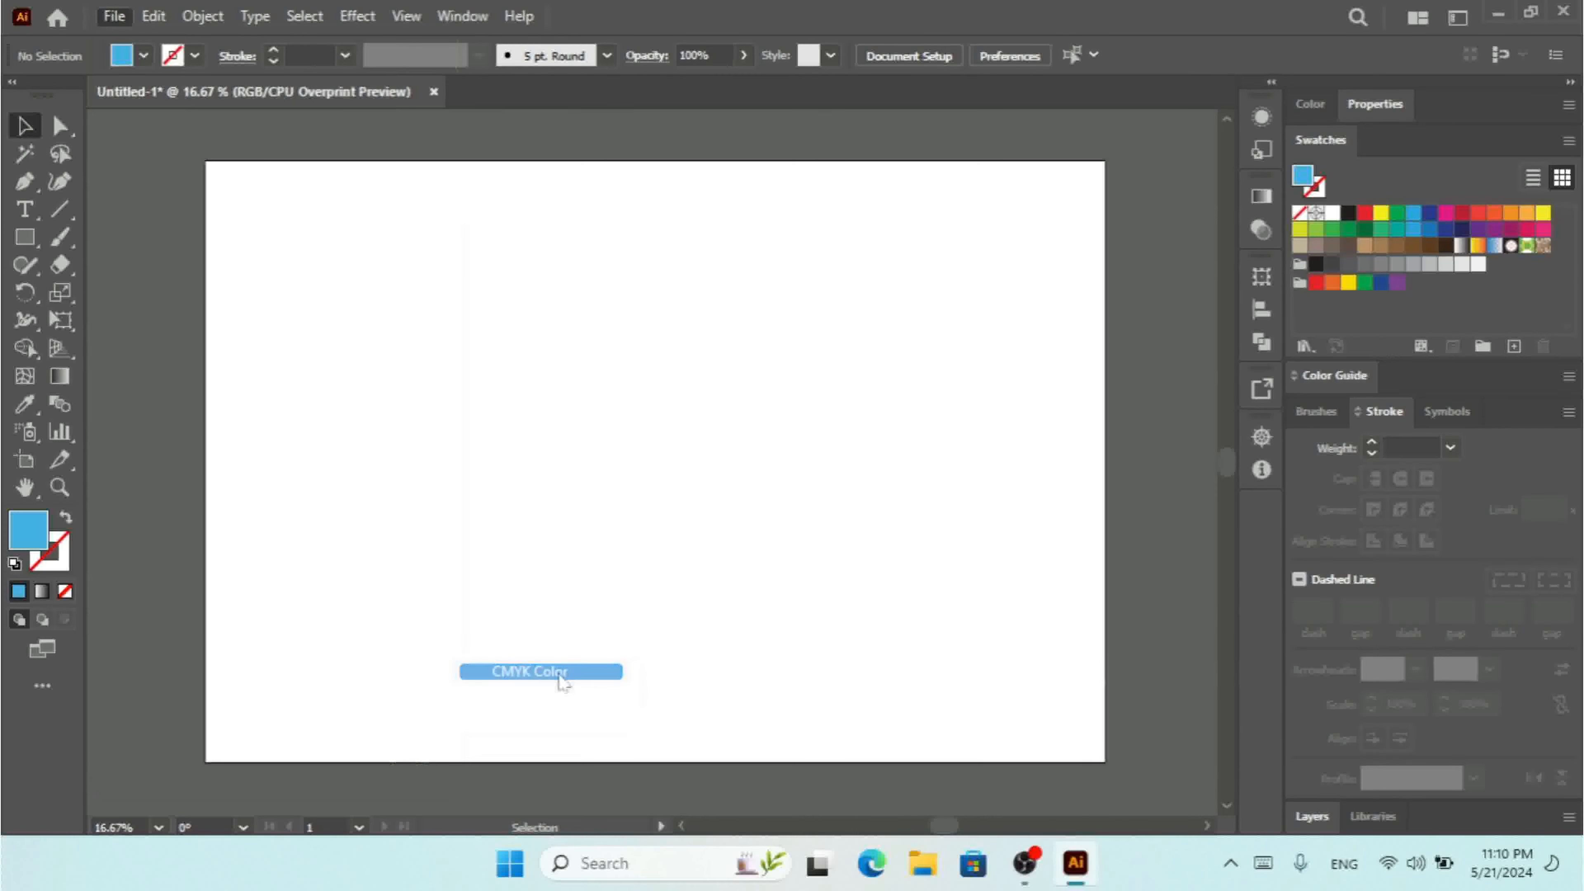
# Draw a blue rectangle in the upper-left area of the artboard.
pyautogui.click(22, 240)
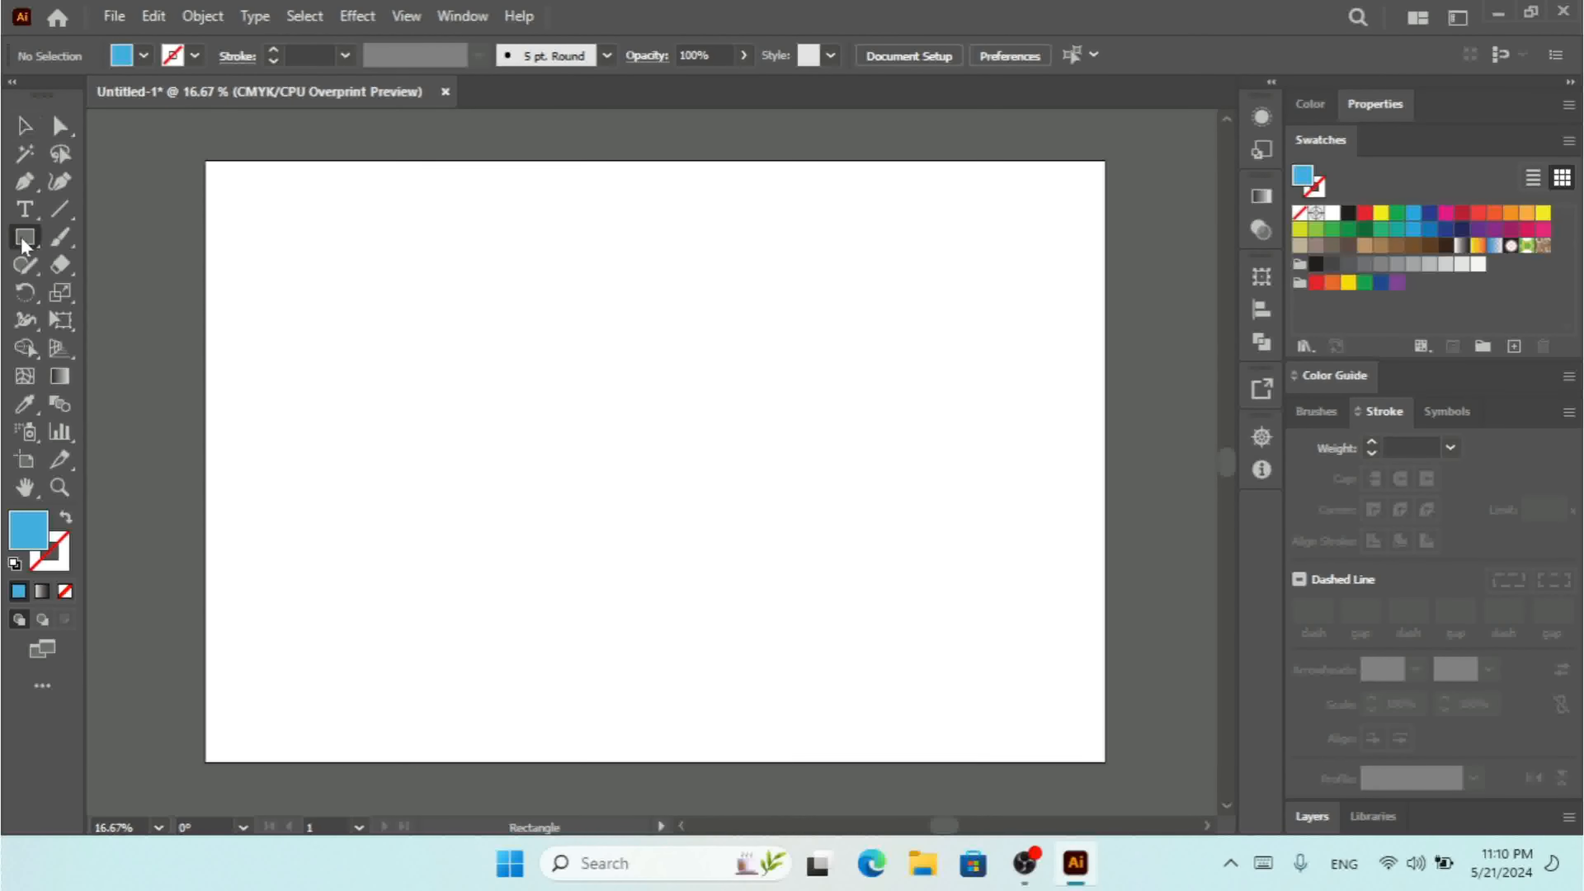
pyautogui.moveTo(293, 255); pyautogui.dragTo(669, 541)
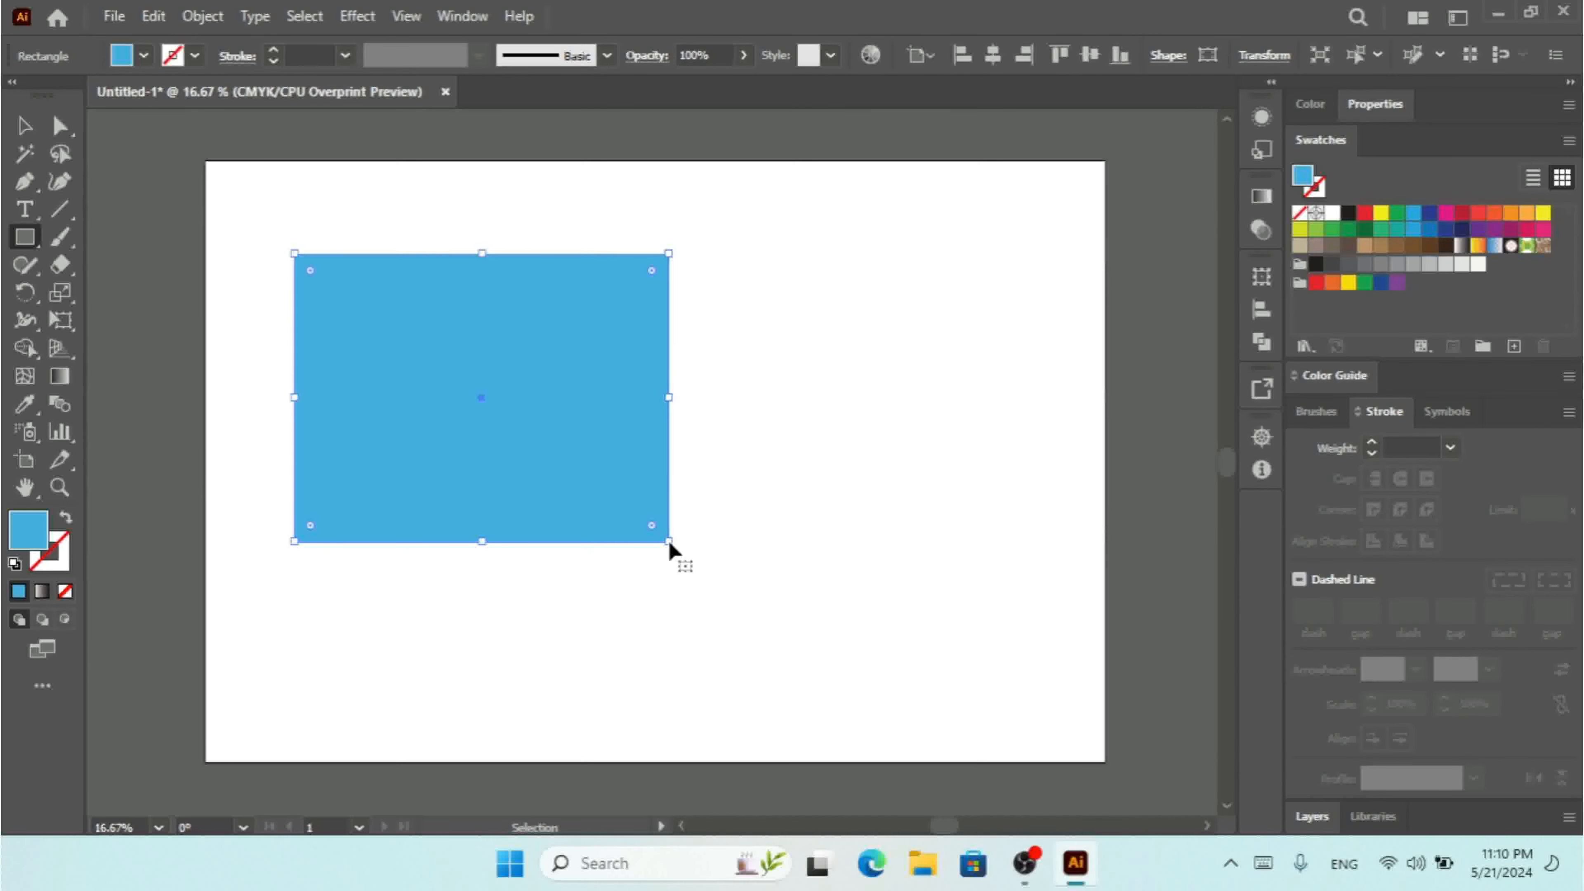
# Duplicate the rectangle, move the copy down and to the right, and fill it red.
pyautogui.hotkey('ctrl', 'c')
pyautogui.hotkey('ctrl', 'v')
pyautogui.click(25, 127)
pyautogui.moveTo(715, 429); pyautogui.dragTo(844, 429)
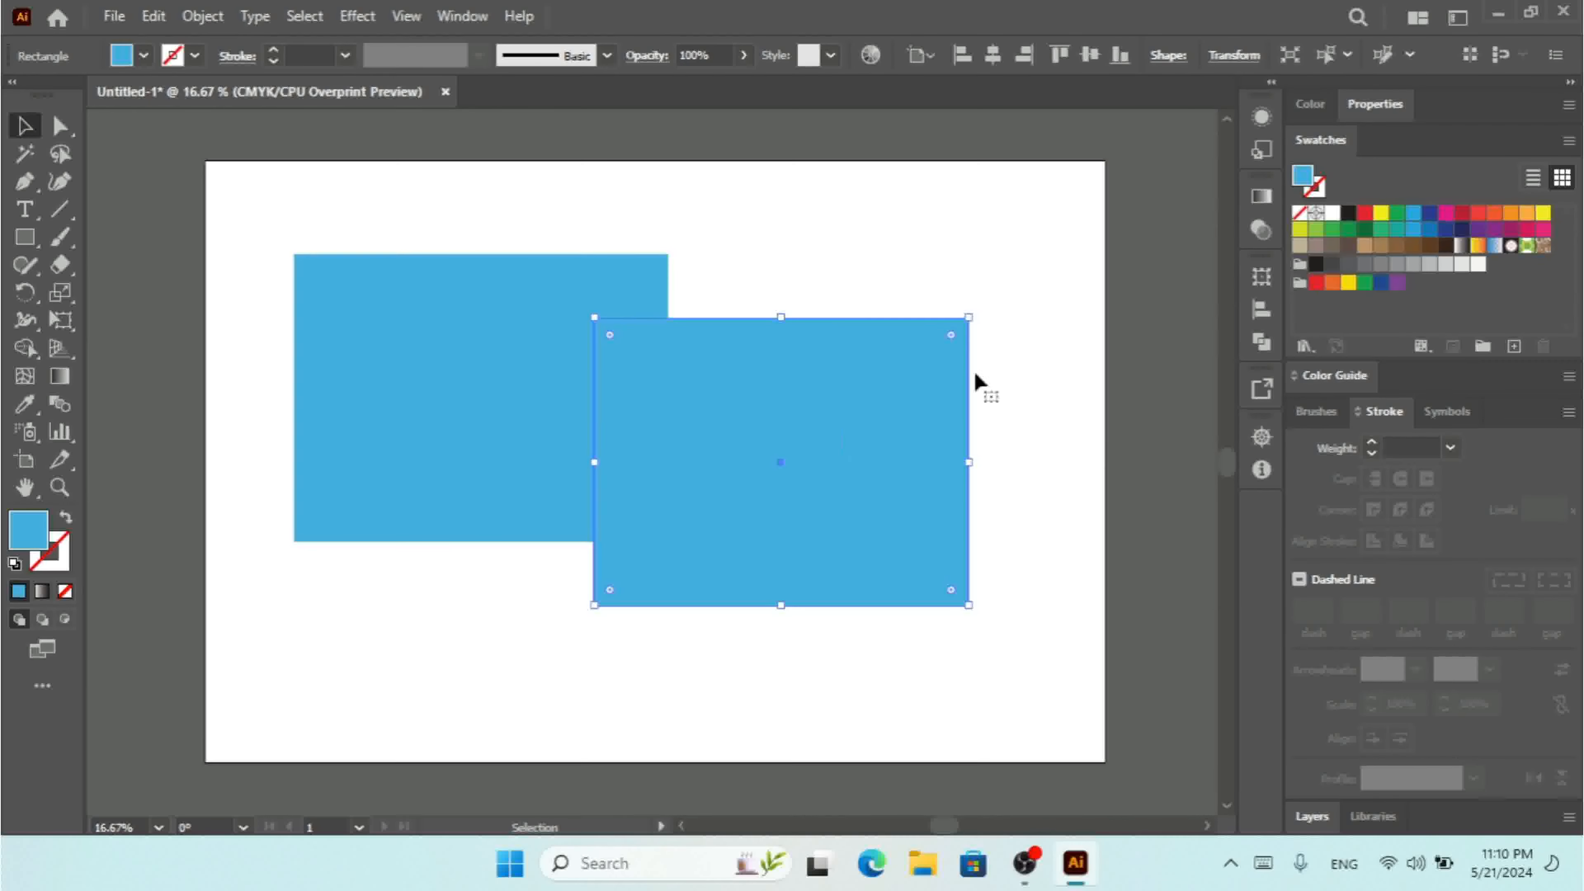
pyautogui.click(1461, 212)
# Duplicate the red rectangle, move the copy down and to the left, and fill it black.
pyautogui.press('a')
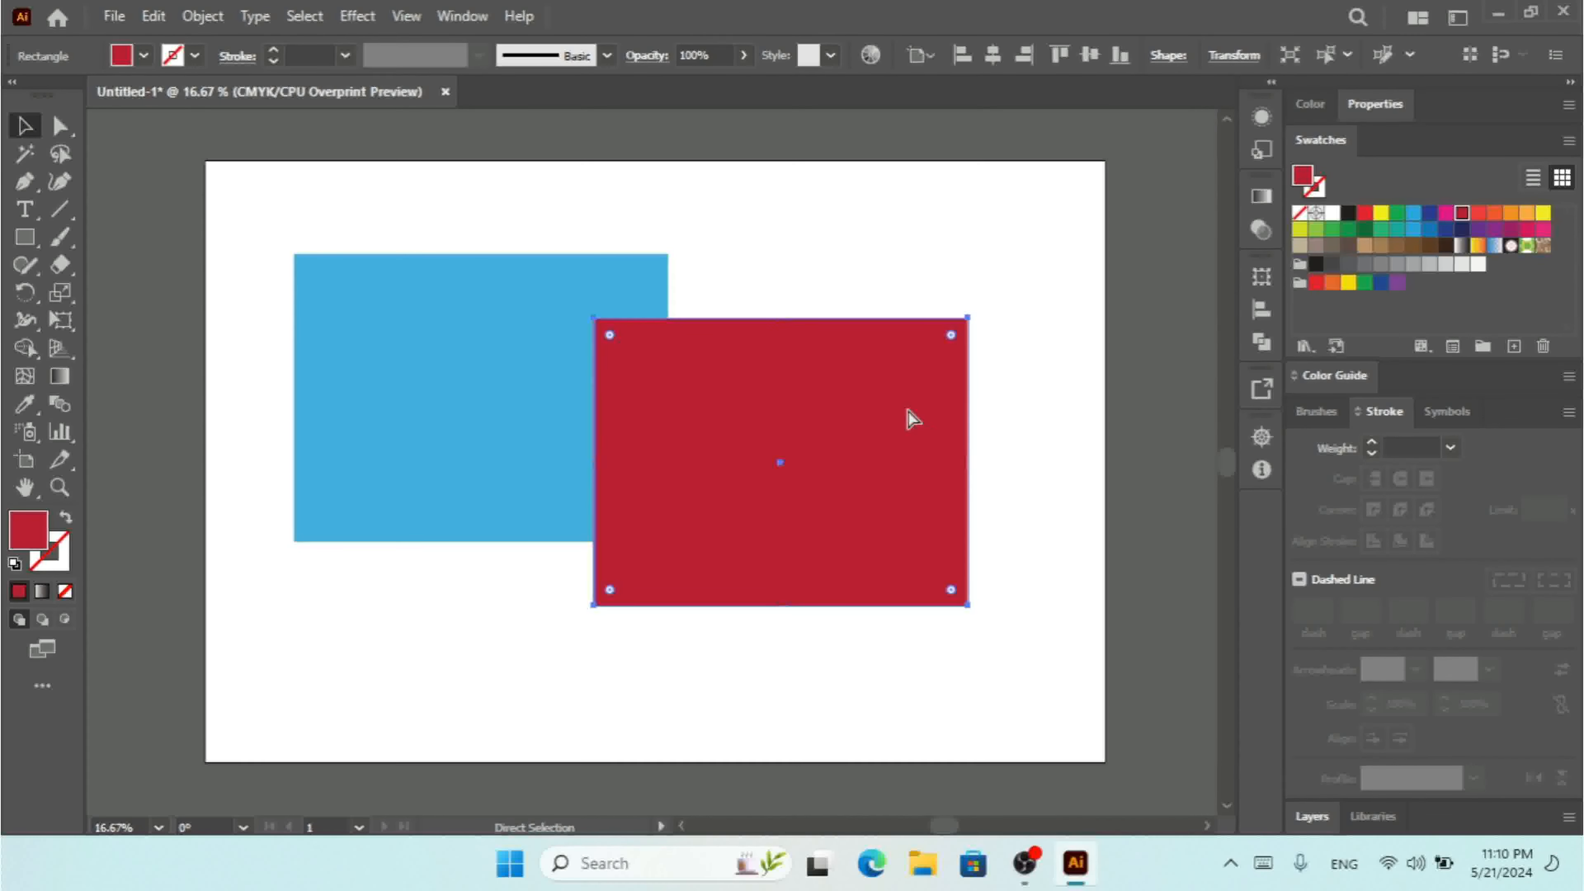
pyautogui.press('v')
pyautogui.hotkey('ctrl', 'c')
pyautogui.hotkey('ctrl', 'v')
pyautogui.moveTo(725, 435); pyautogui.dragTo(622, 549)
pyautogui.click(1348, 214)
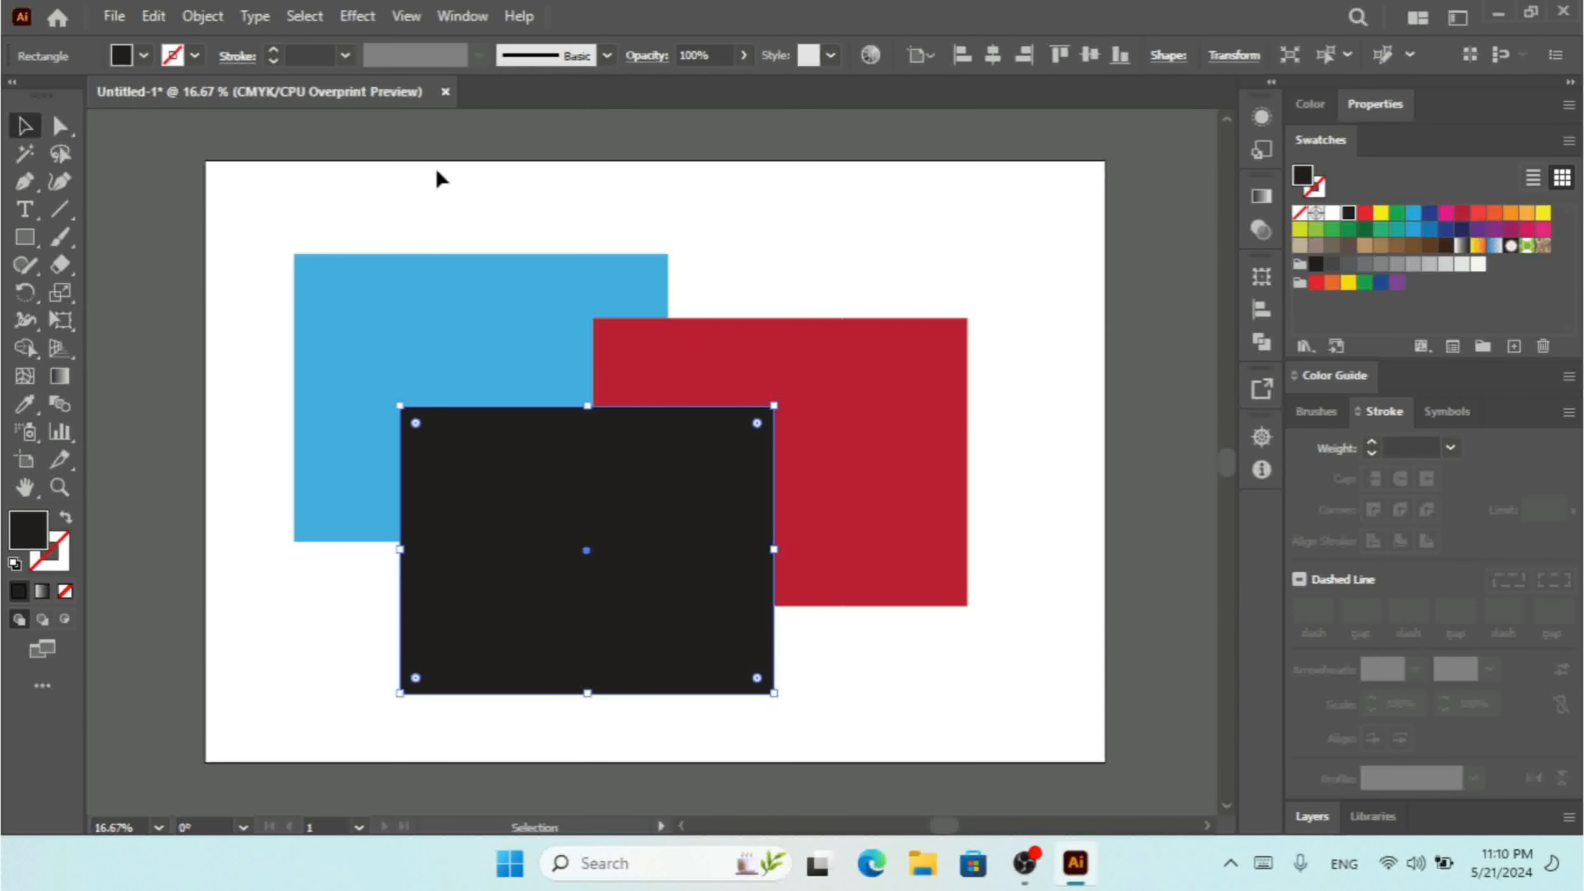
# Switch the document color mode to RGB Color.
pyautogui.click(113, 16)
pyautogui.moveTo(311, 676)
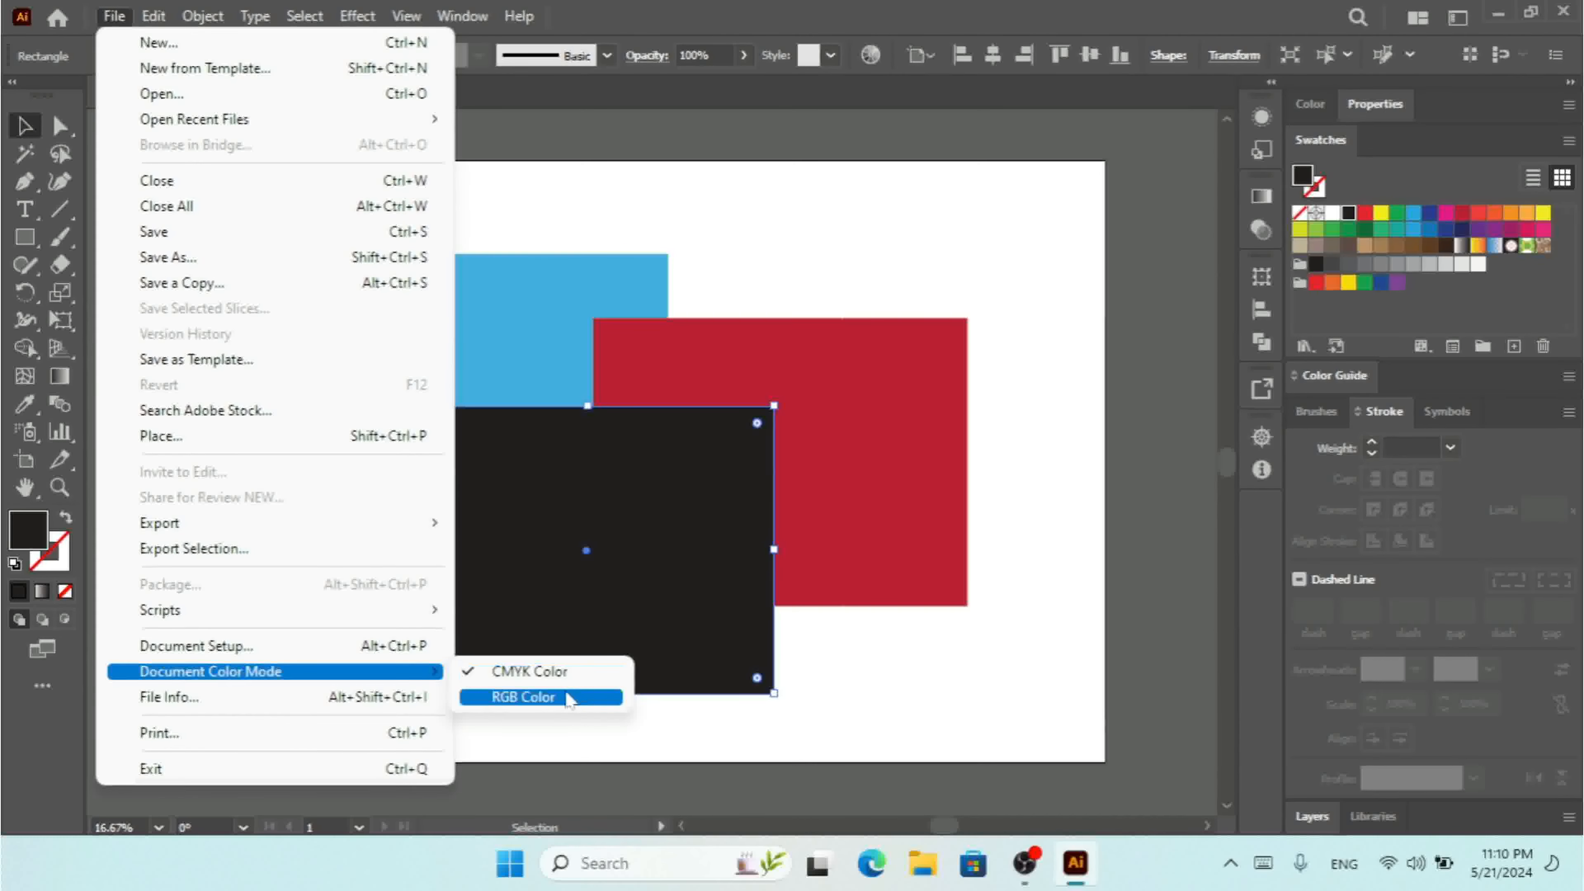
pyautogui.click(568, 697)
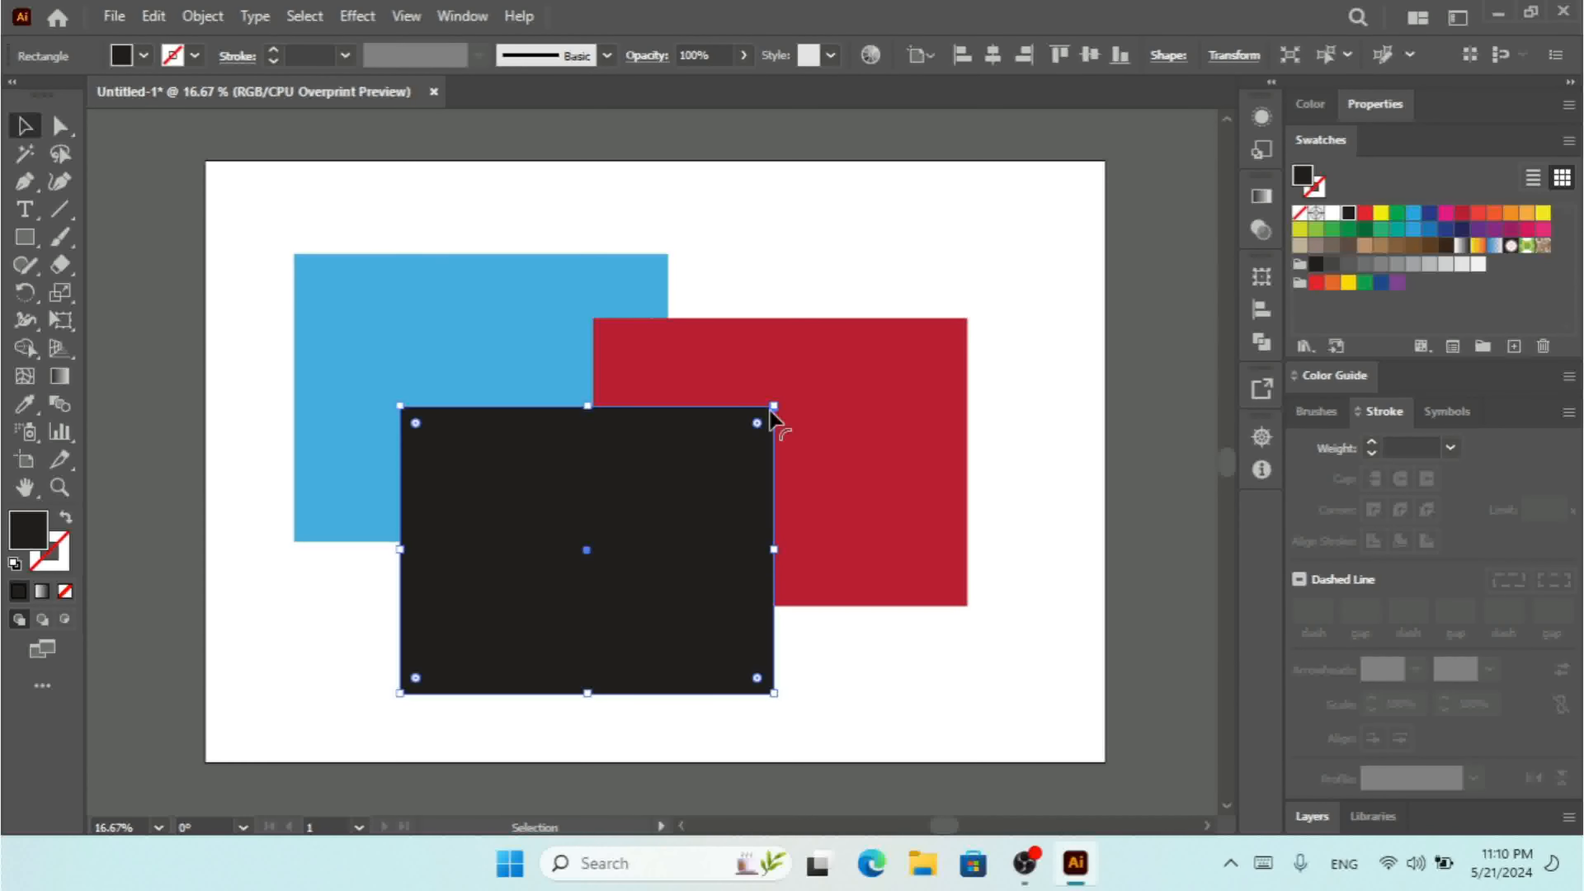
# Set the black rectangle's blending mode to Screen.
pyautogui.click(644, 56)
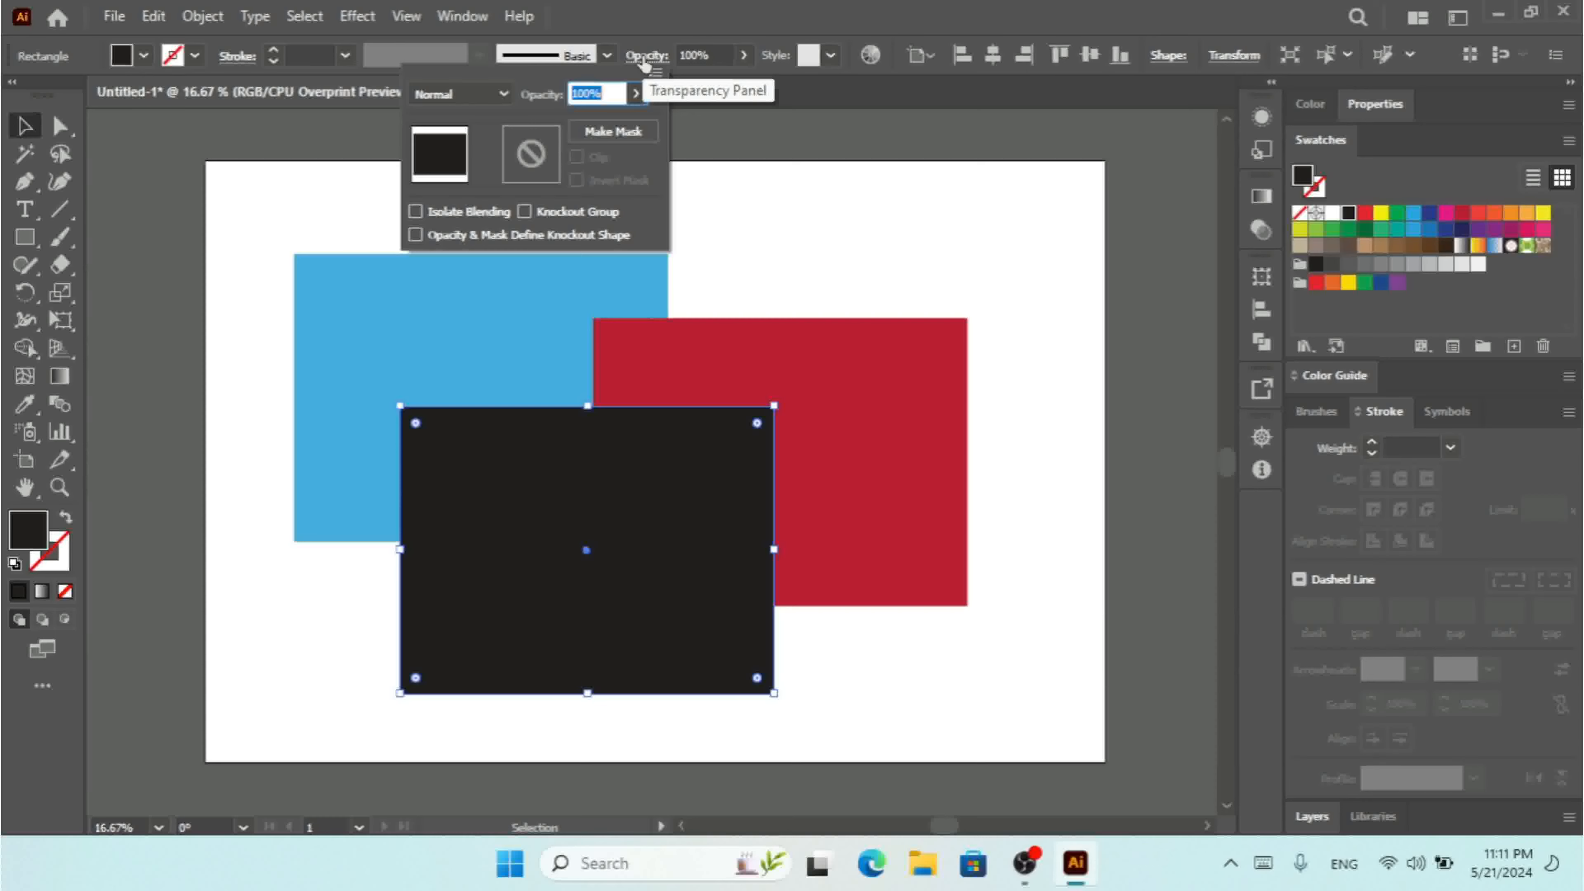
pyautogui.click(462, 95)
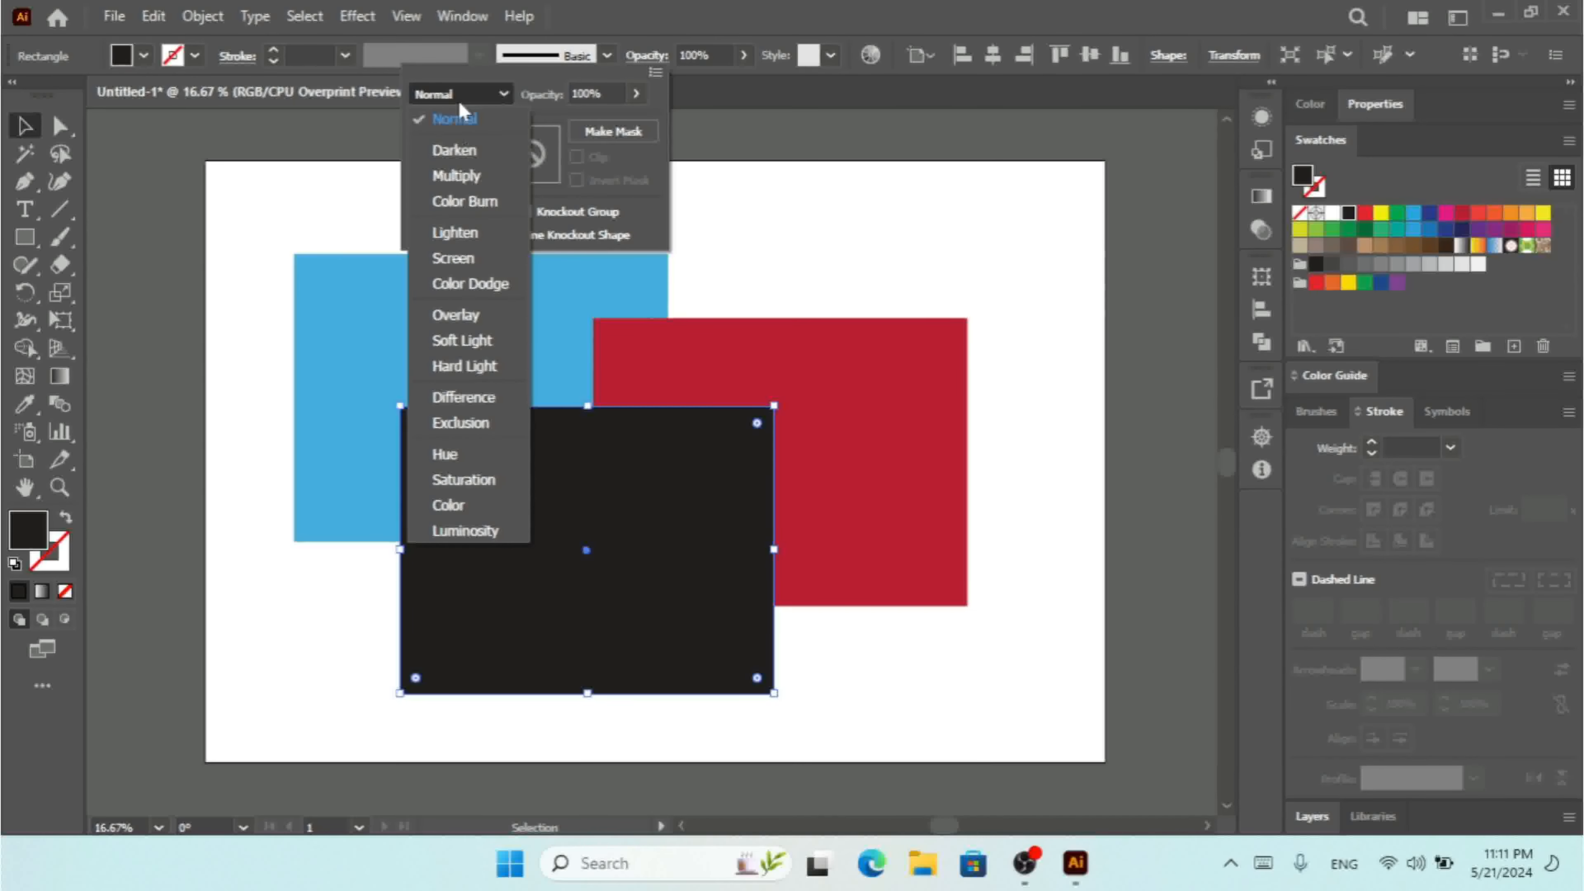
pyautogui.click(453, 258)
# Move the red rectangle slightly left and set its blending mode to Multiply.
pyautogui.click(895, 443)
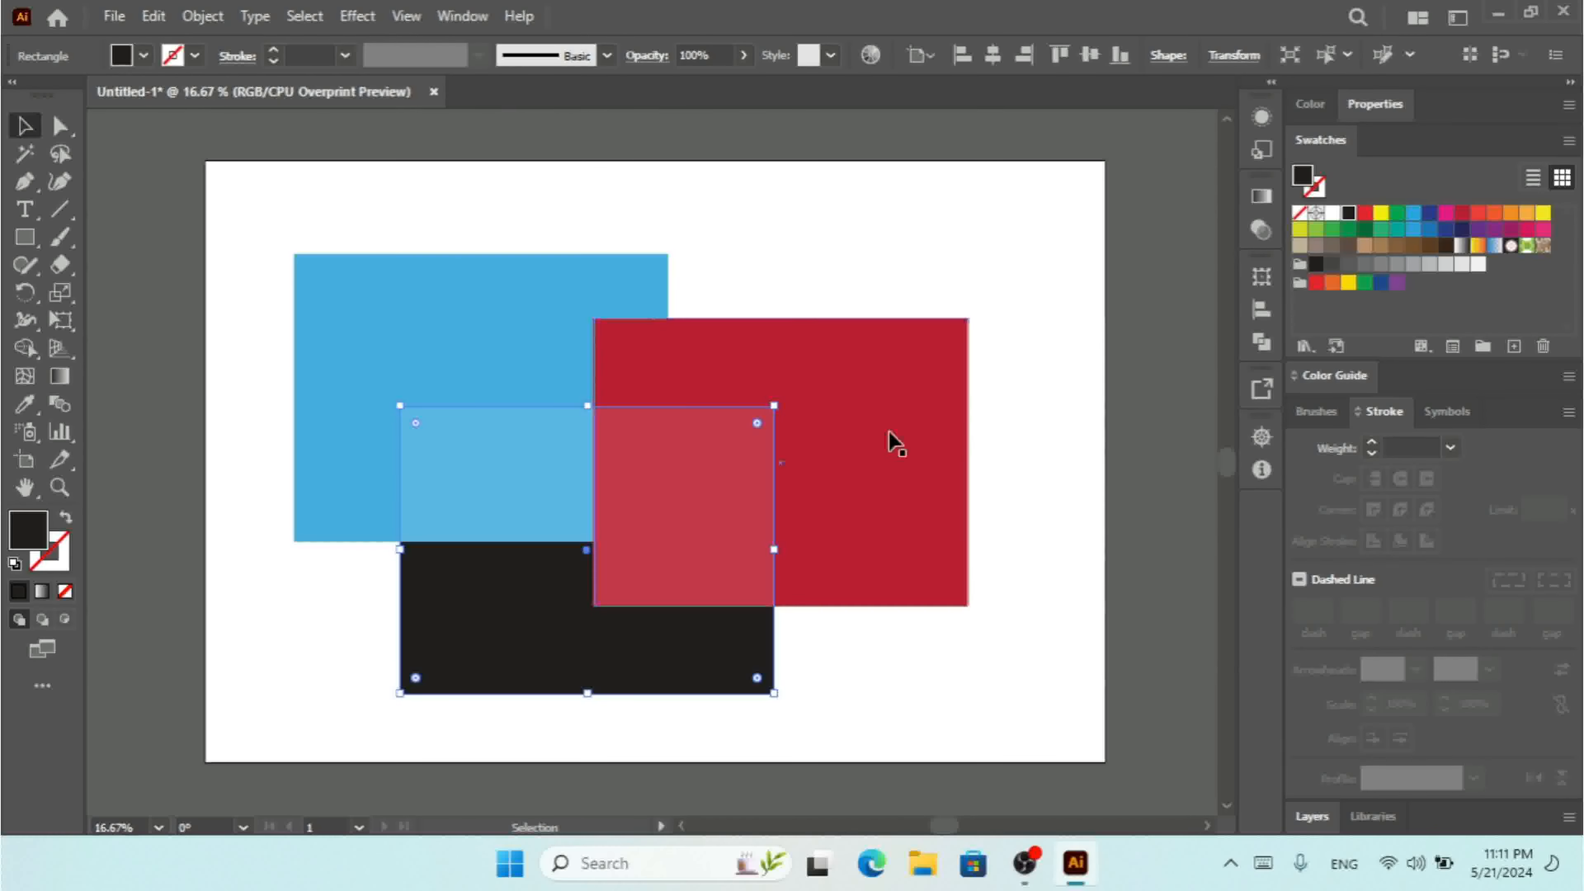
pyautogui.click(826, 383)
pyautogui.moveTo(870, 374); pyautogui.dragTo(810, 374)
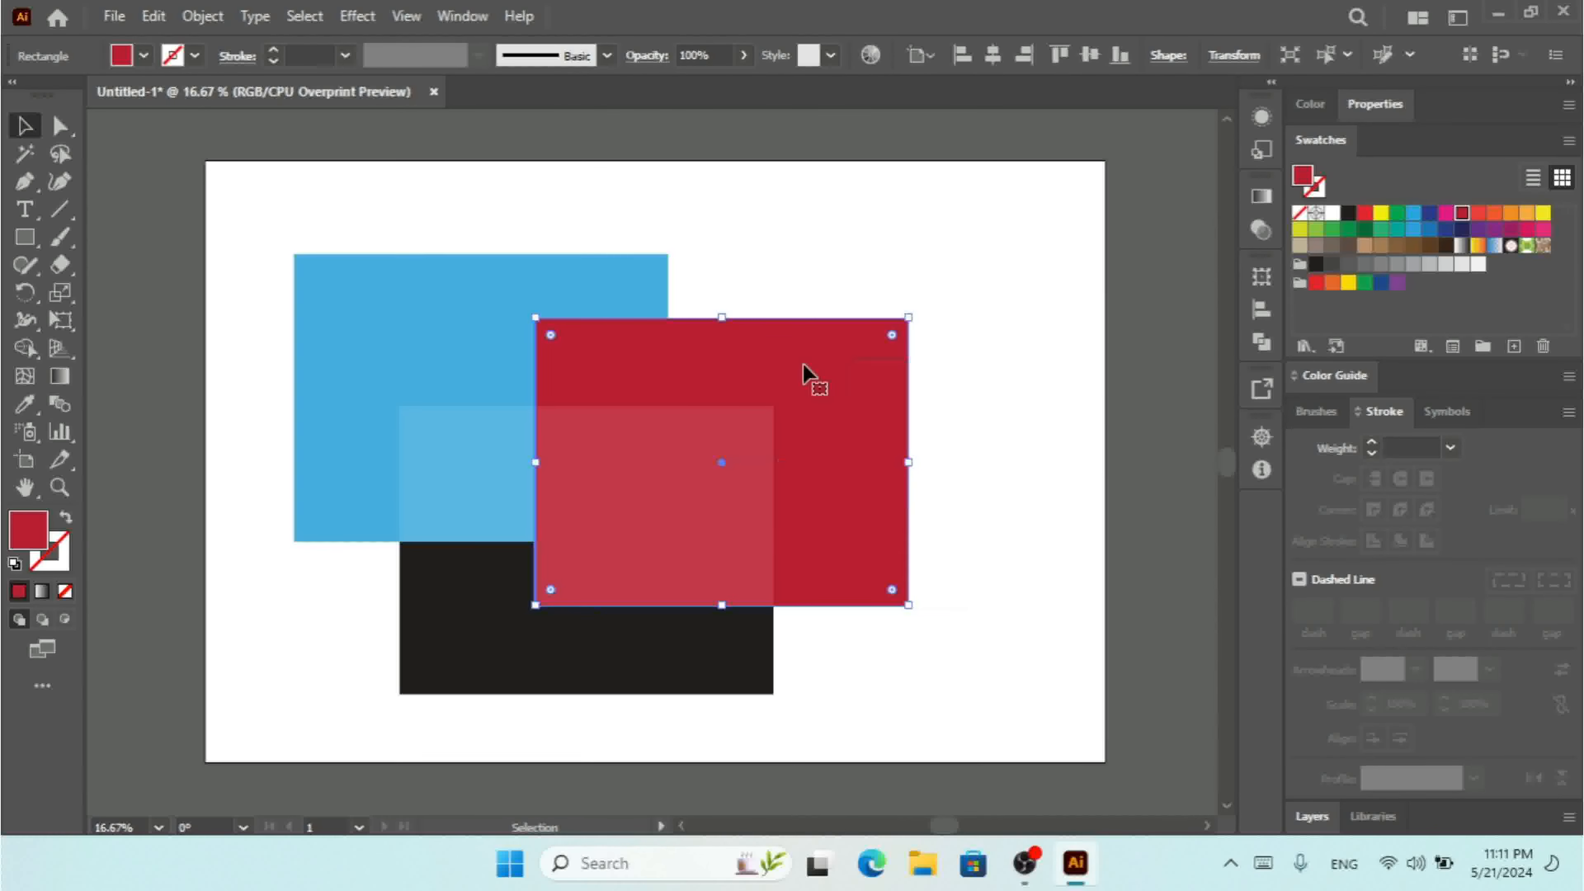
pyautogui.click(652, 59)
pyautogui.click(462, 100)
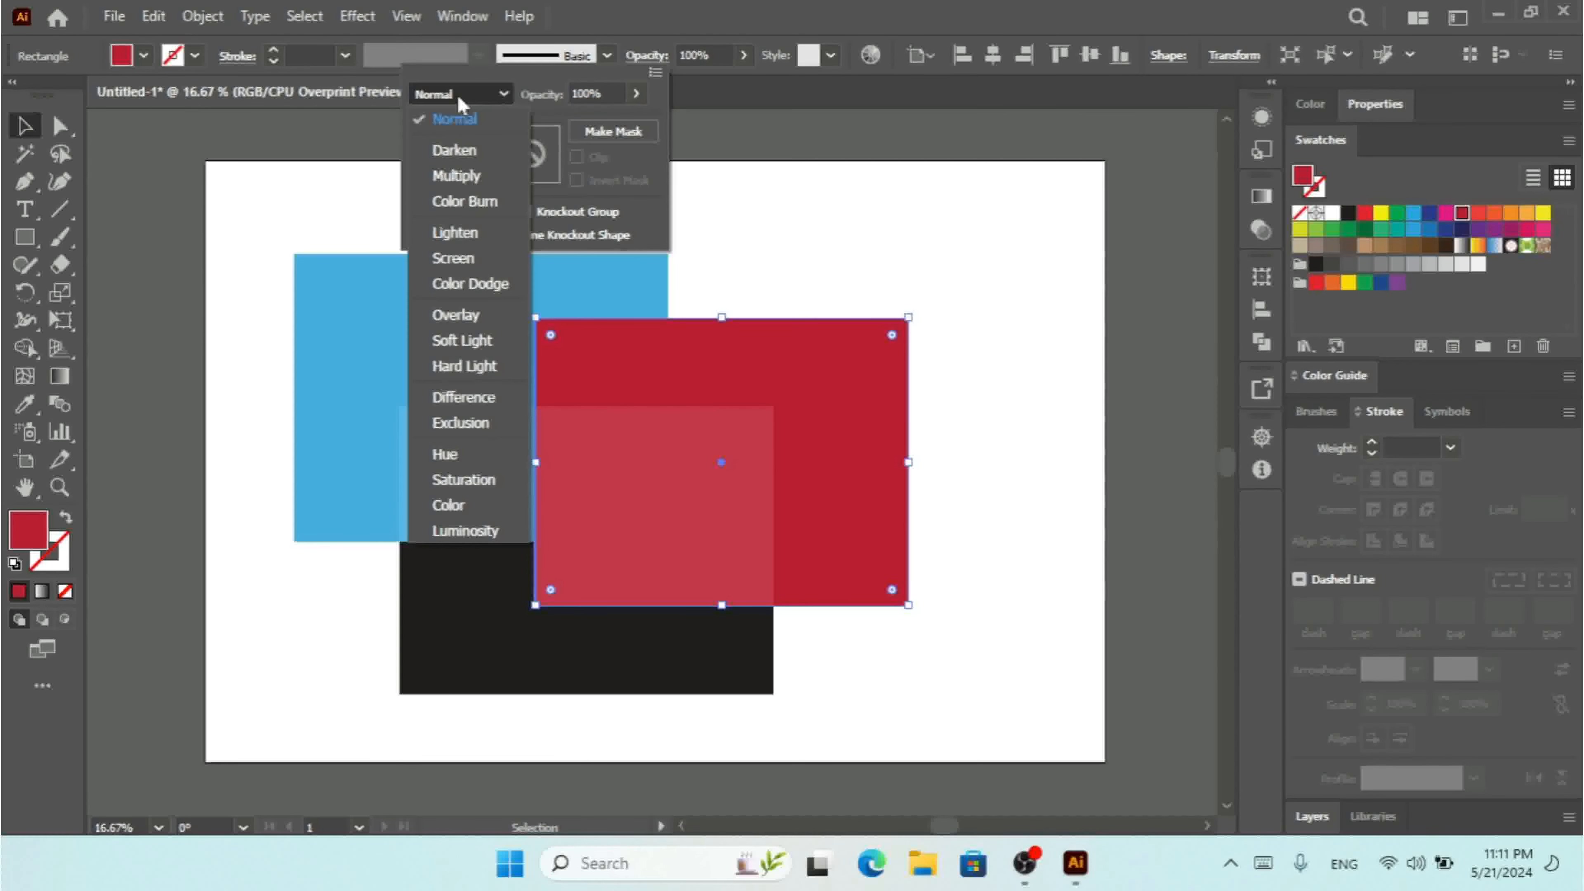
pyautogui.click(464, 176)
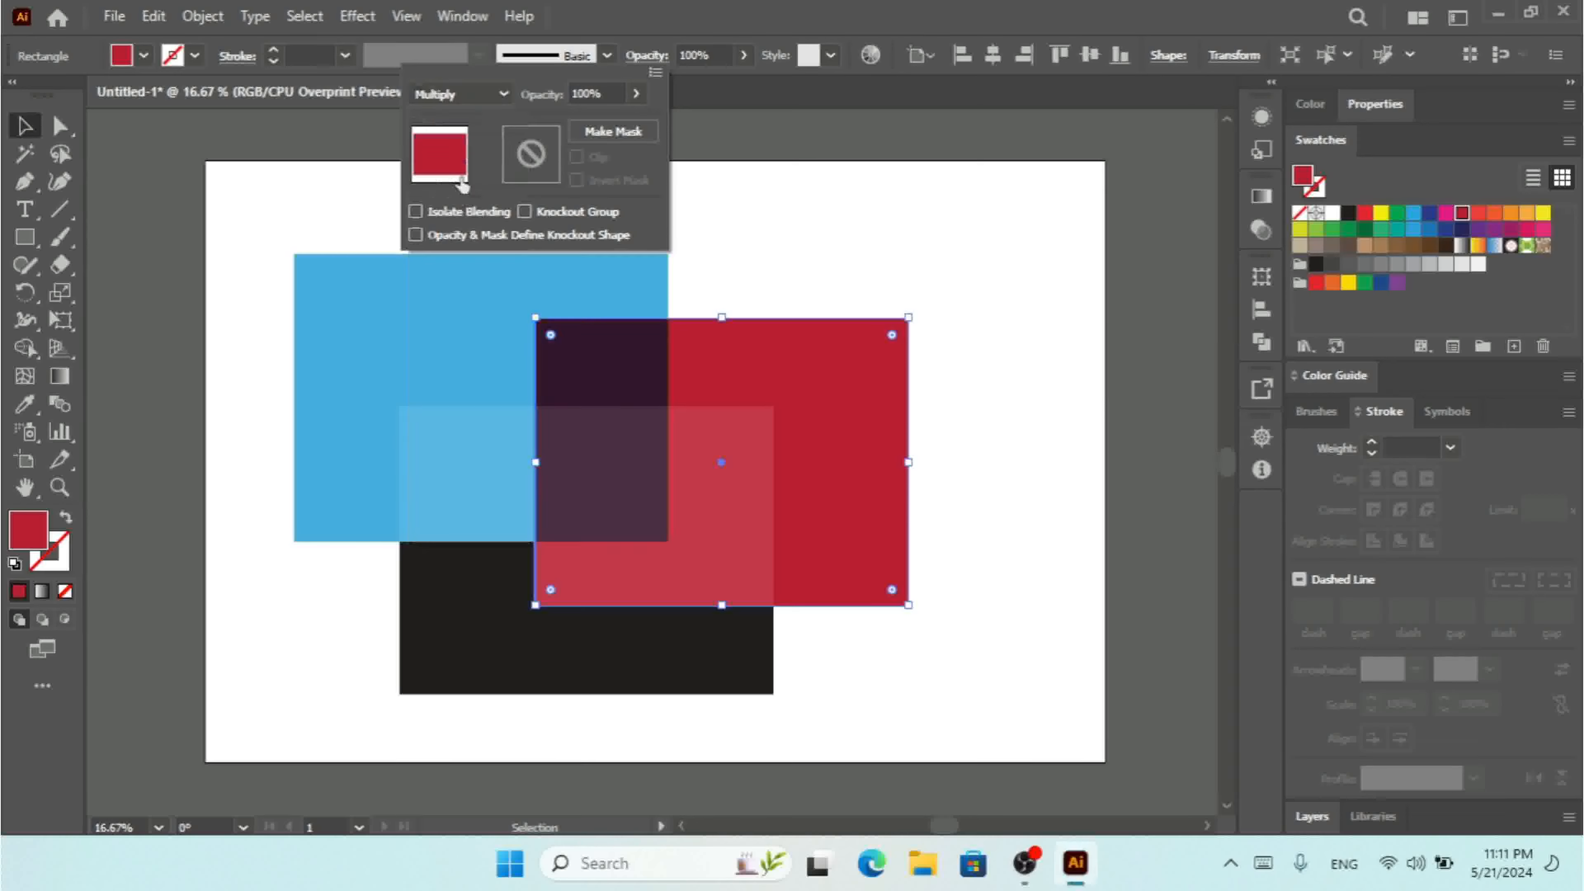
pyautogui.click(1010, 237)
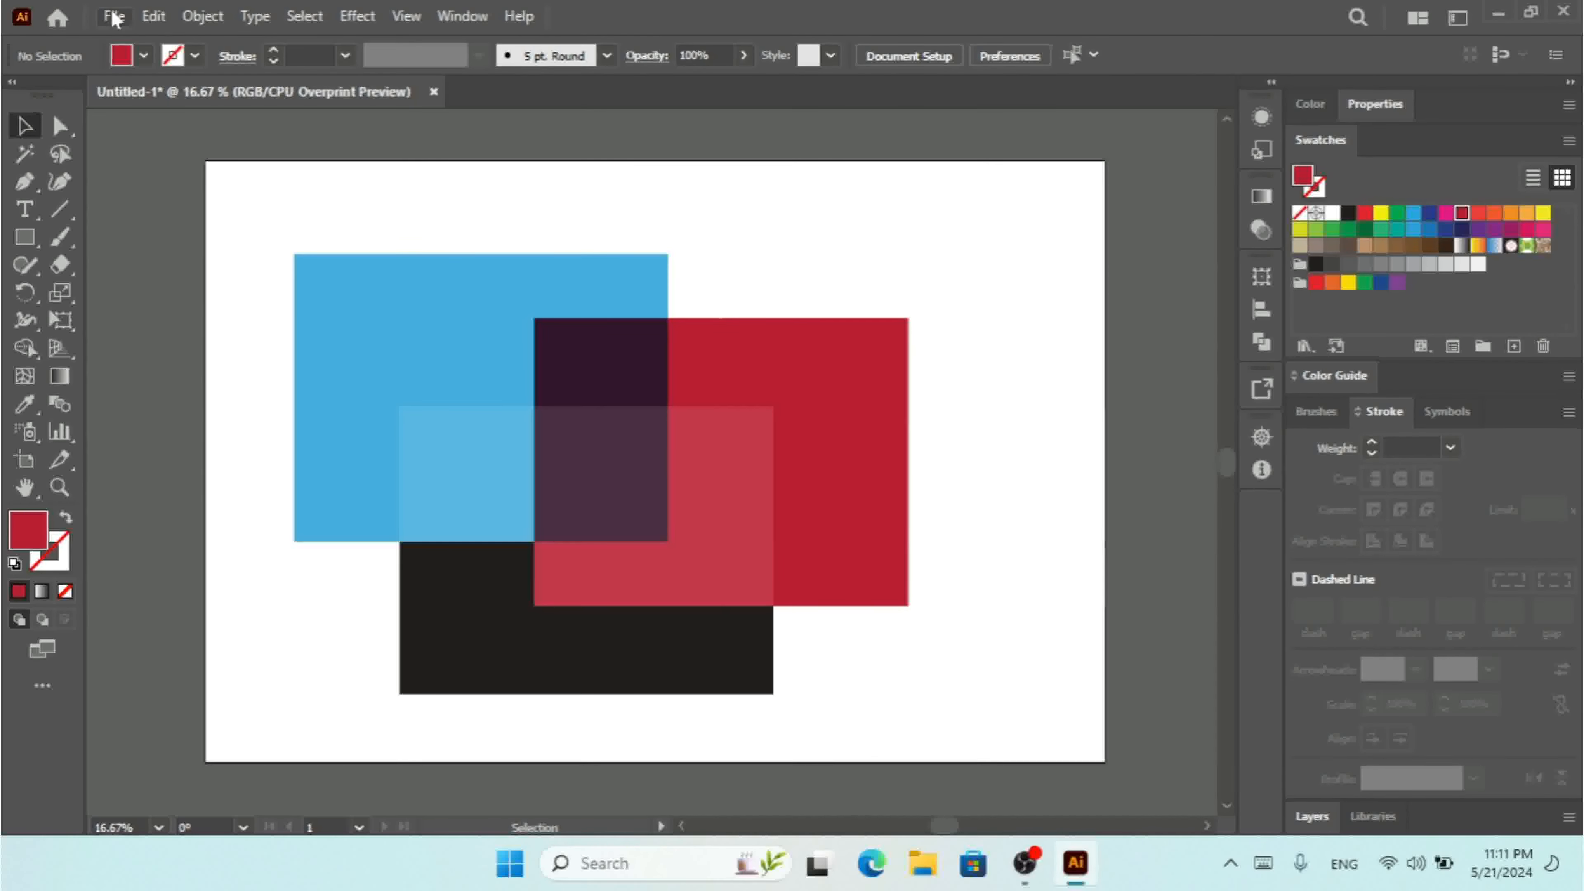
# Inspect the overlapping rectangles and their blended colors up close.
pyautogui.click(758, 378)
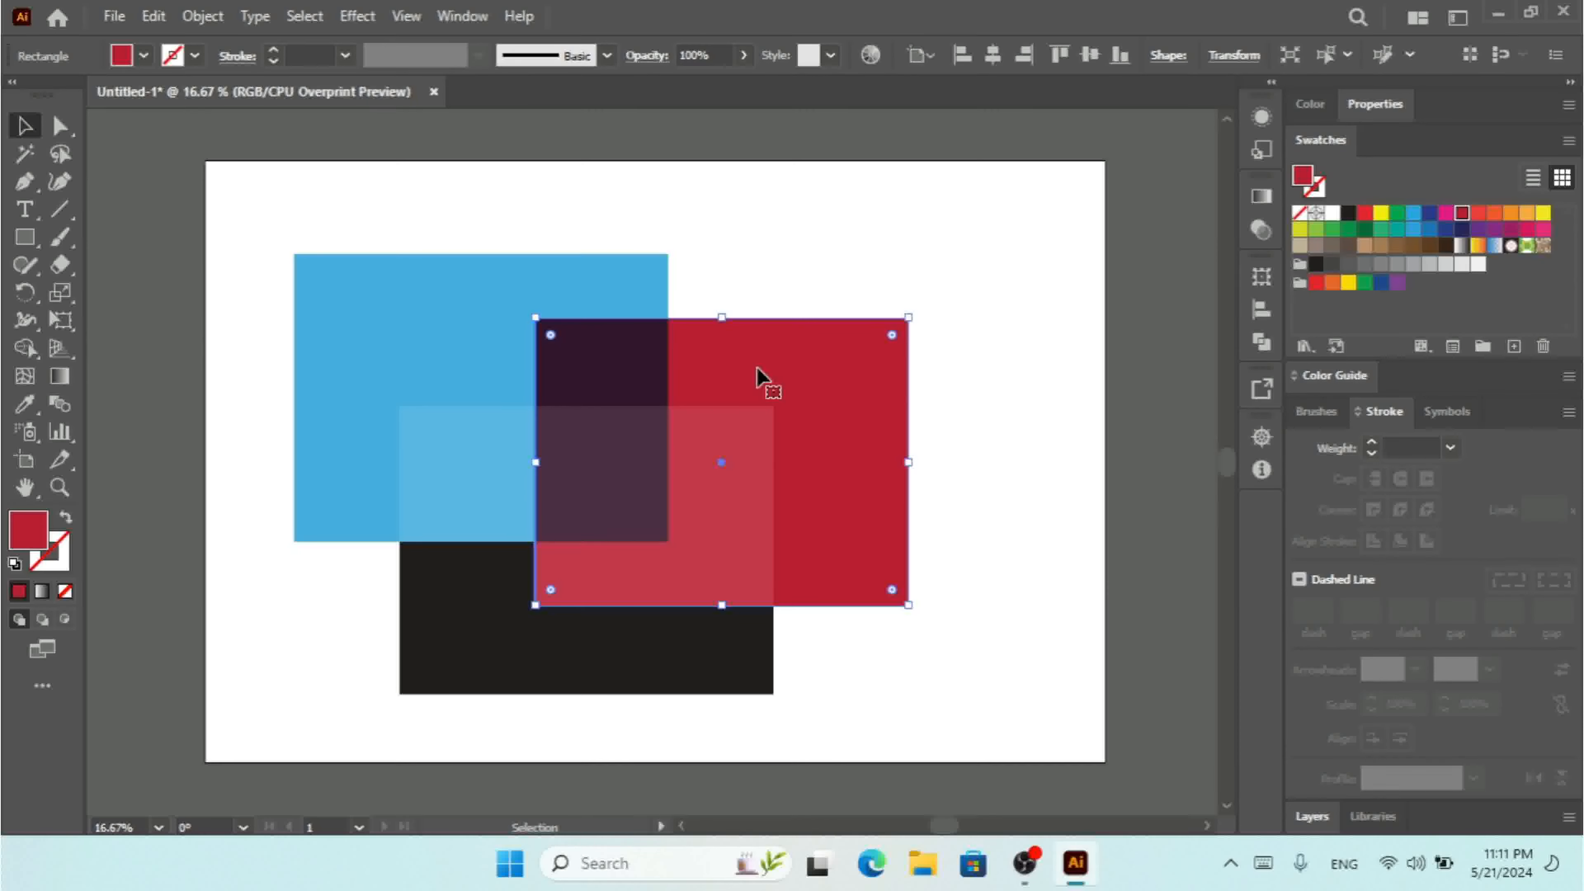
pyautogui.click(434, 354)
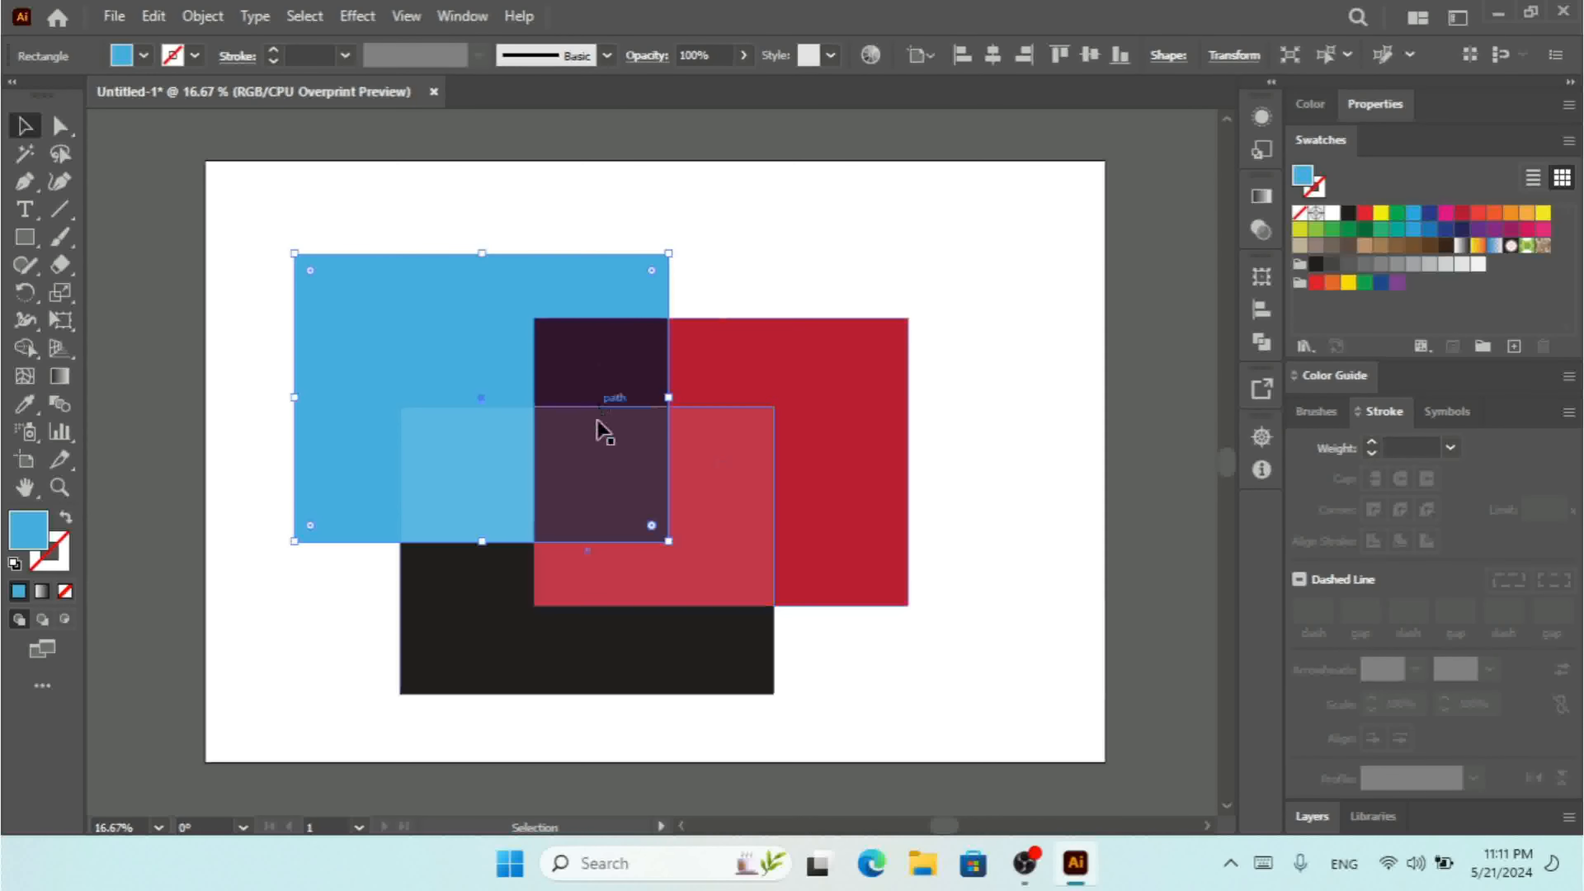
pyautogui.click(649, 677)
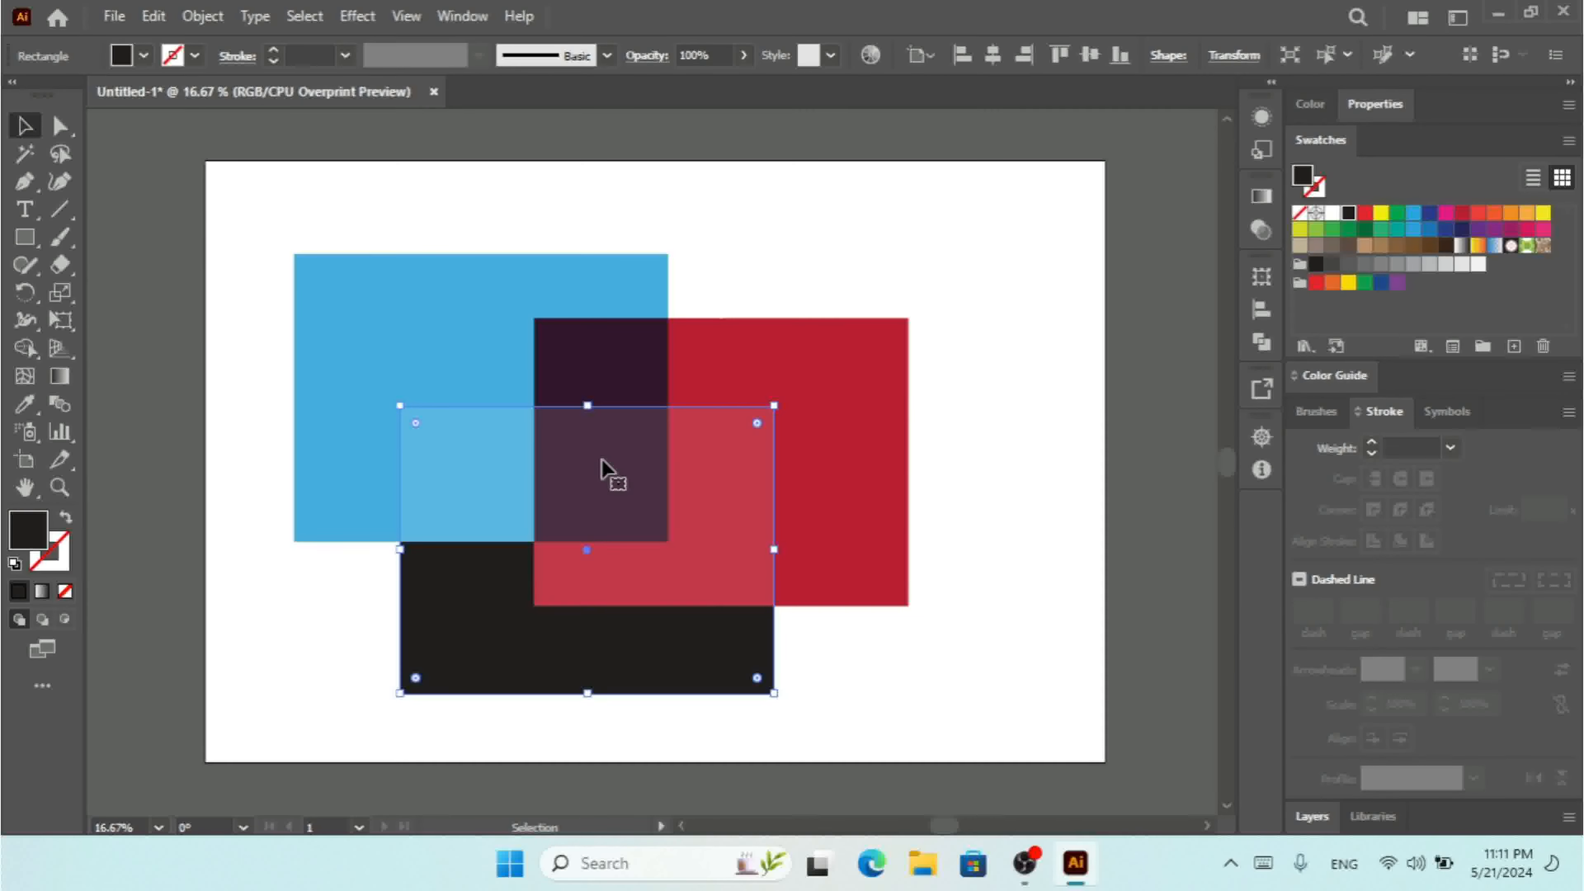
pyautogui.hotkey('ctrl', '-')
pyautogui.hotkey('ctrl', '+')
pyautogui.hotkey('ctrl', '+')
pyautogui.hotkey('ctrl', '+')
pyautogui.hotkey('ctrl', '+')
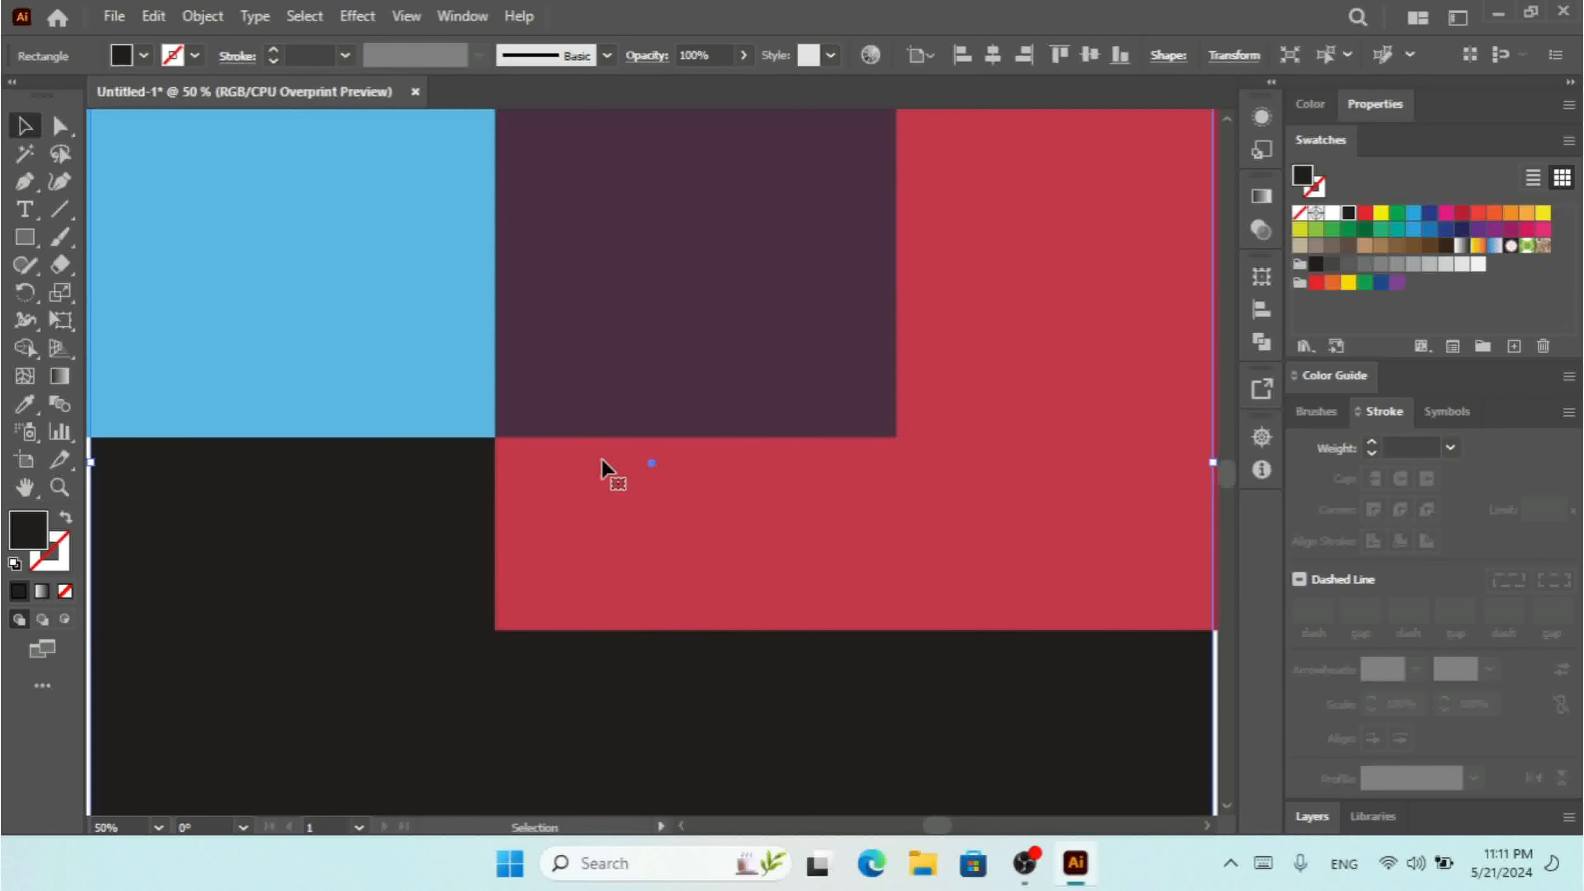
pyautogui.scroll(5, 1226, 121)
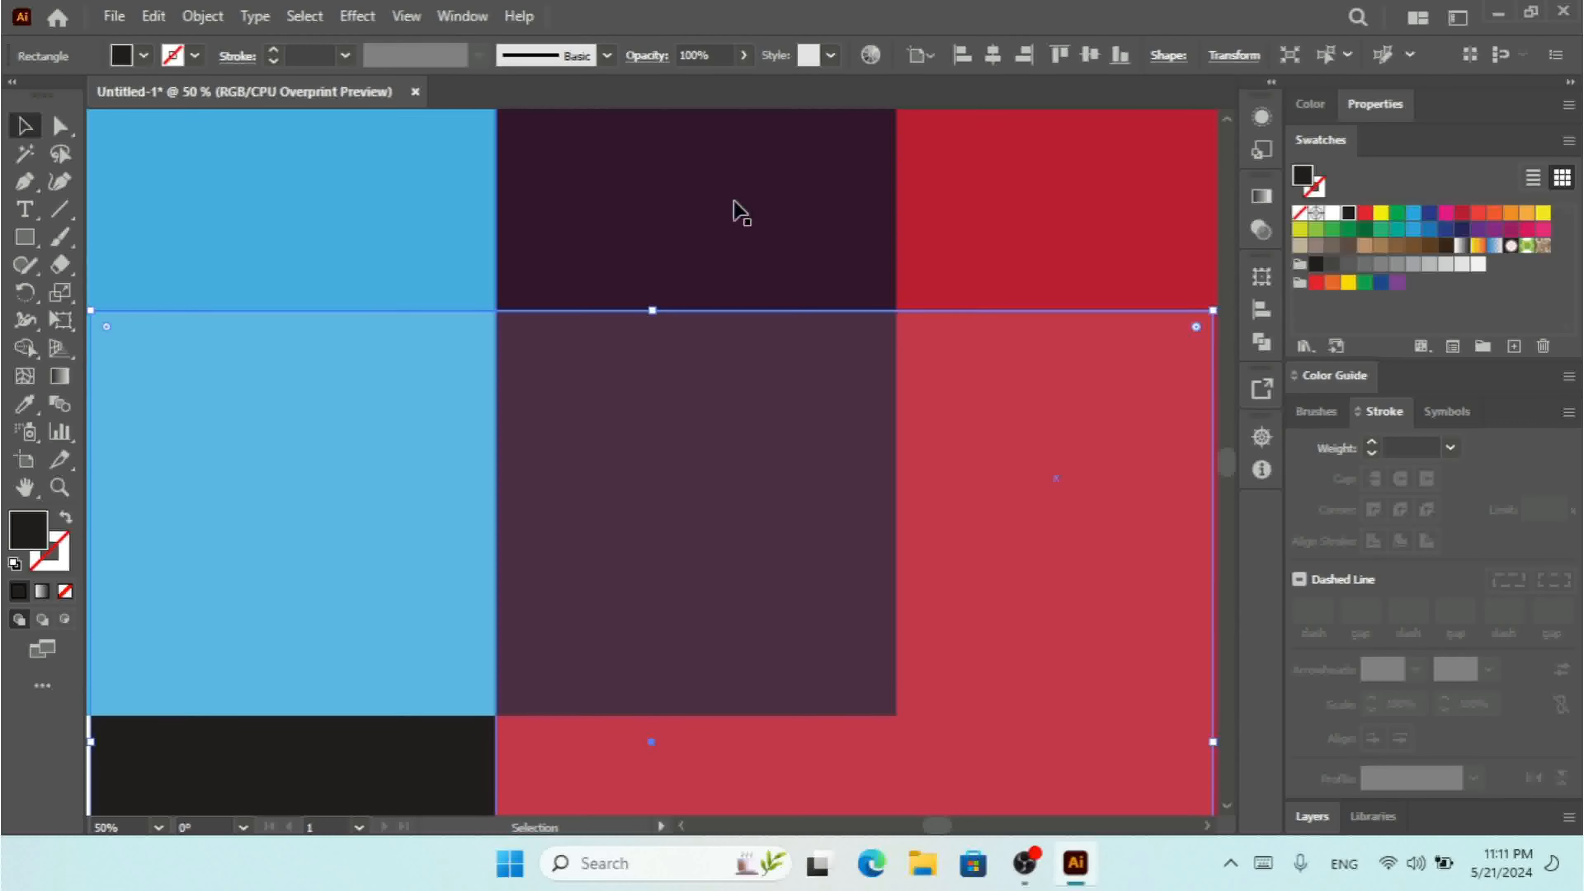
pyautogui.hotkey('ctrl', '-')
pyautogui.hotkey('ctrl', '-')
pyautogui.hotkey('ctrl', '-')
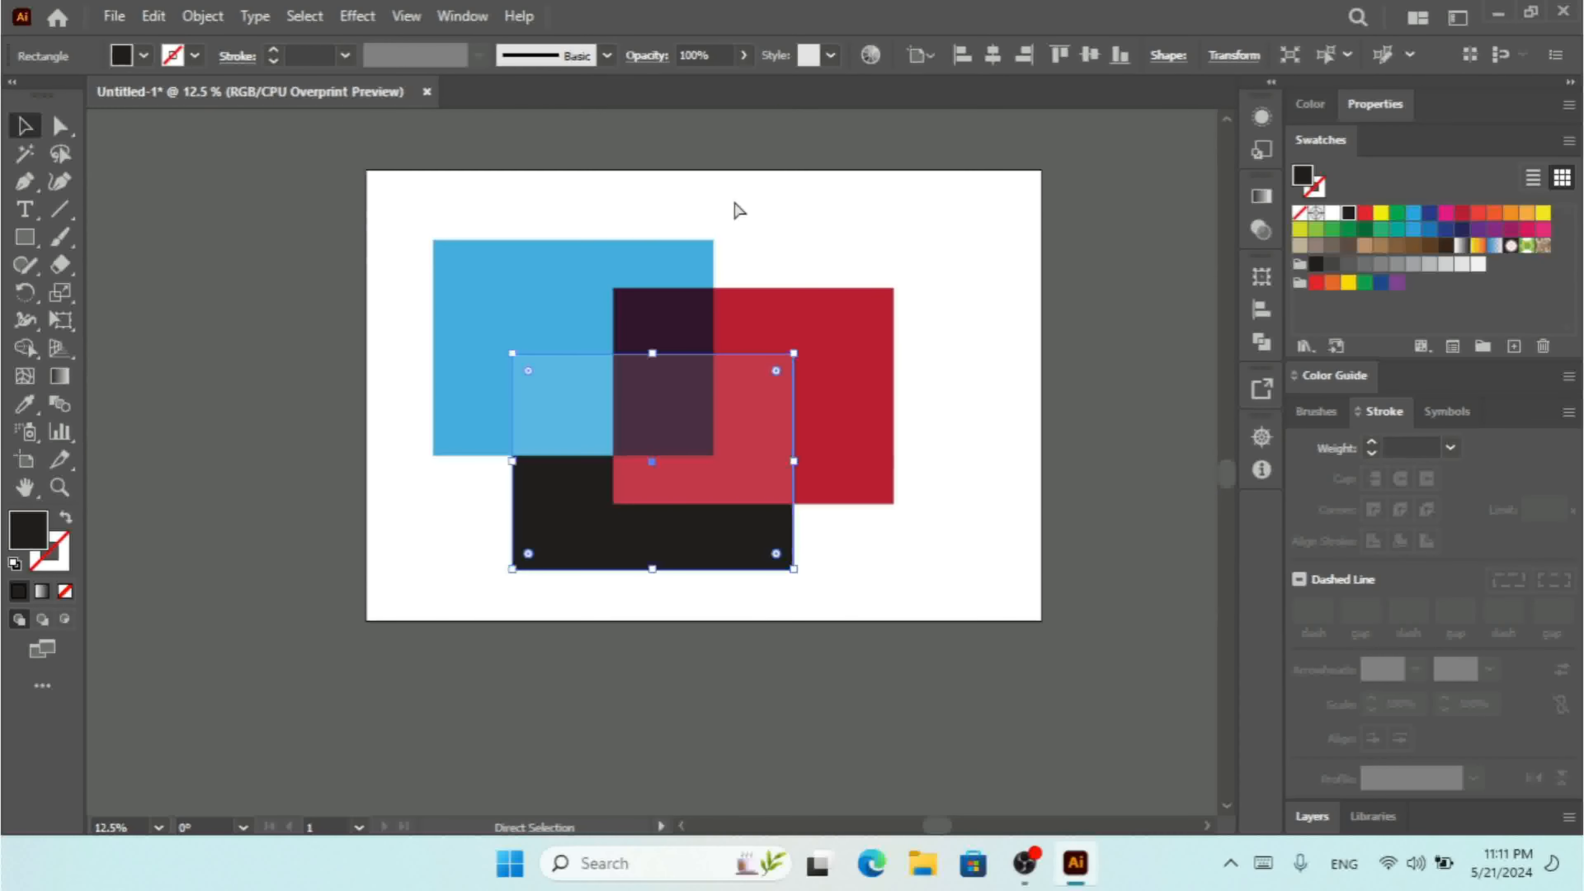
pyautogui.hotkey('ctrl', '+')
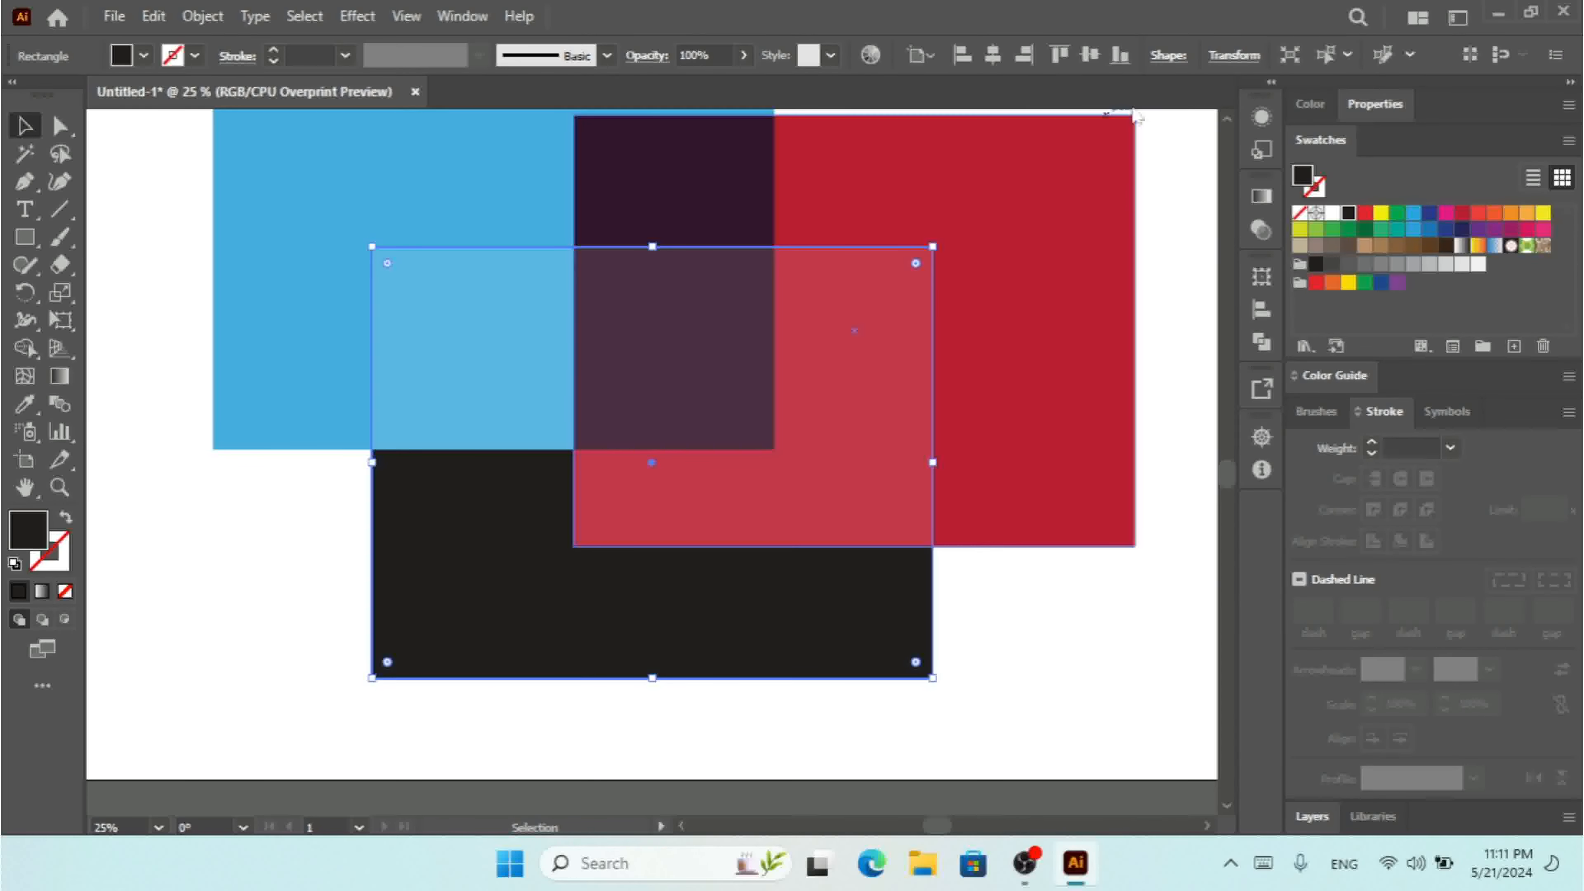
pyautogui.click(1226, 122)
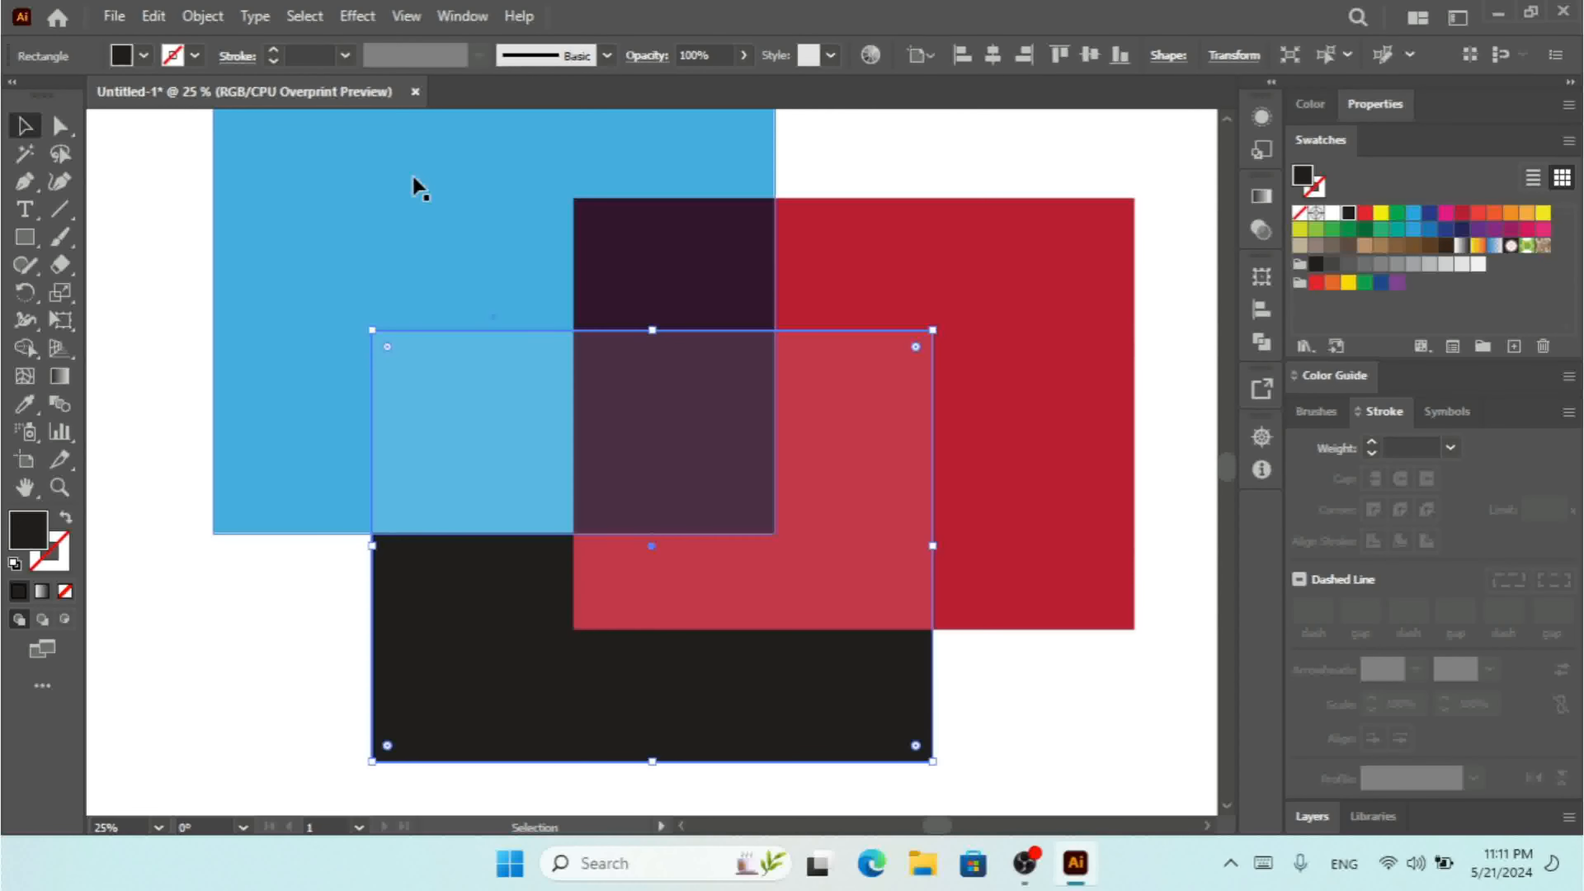
# Switch the document color mode to CMYK Color.
pyautogui.click(115, 15)
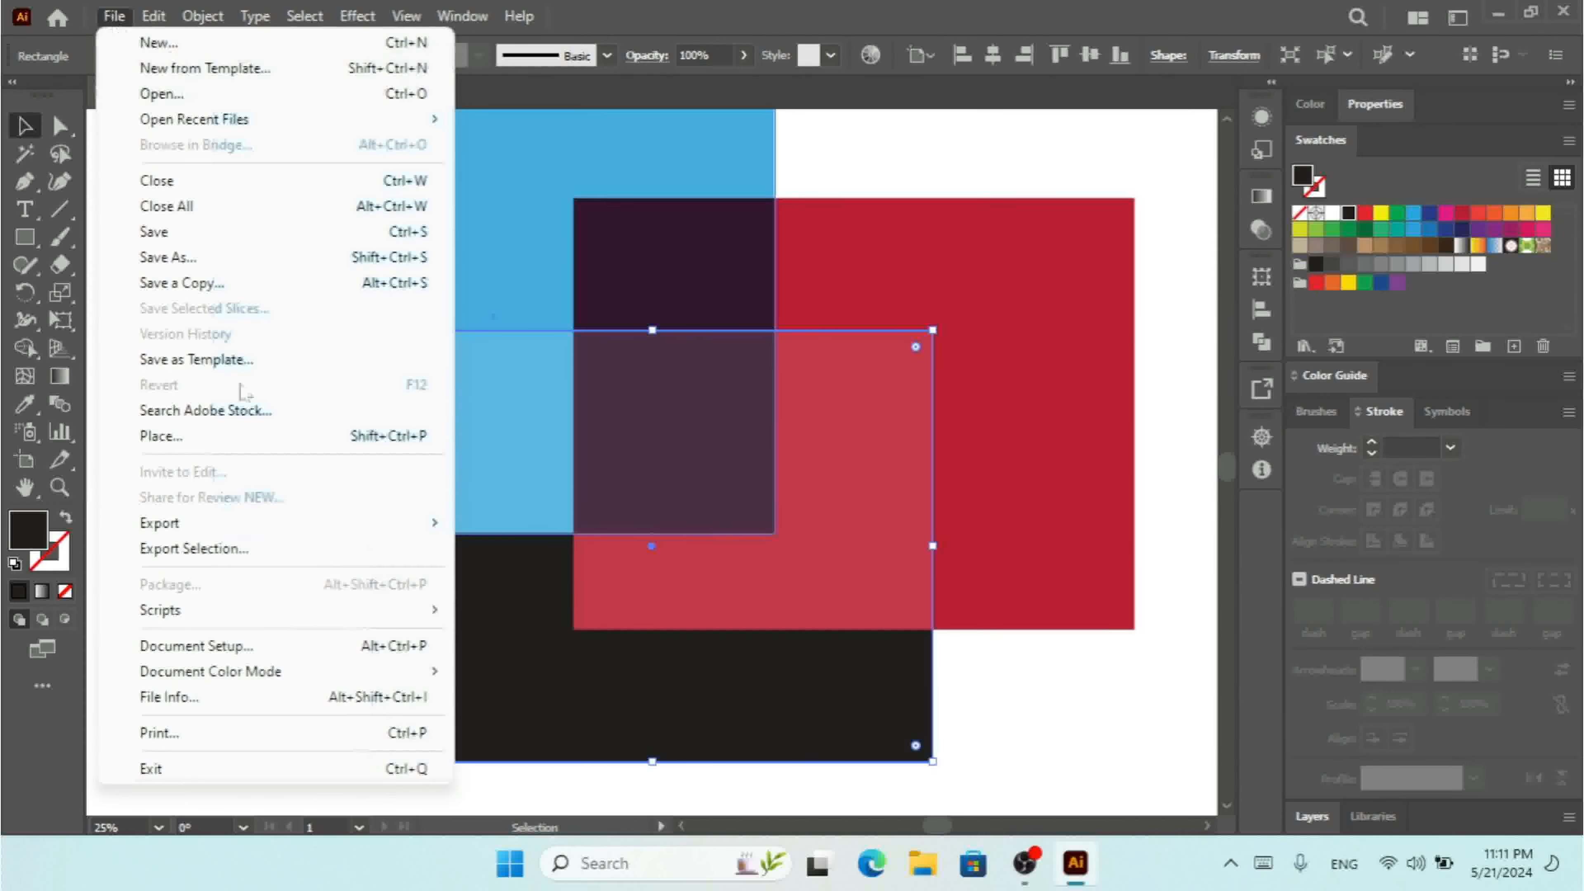
pyautogui.moveTo(295, 683)
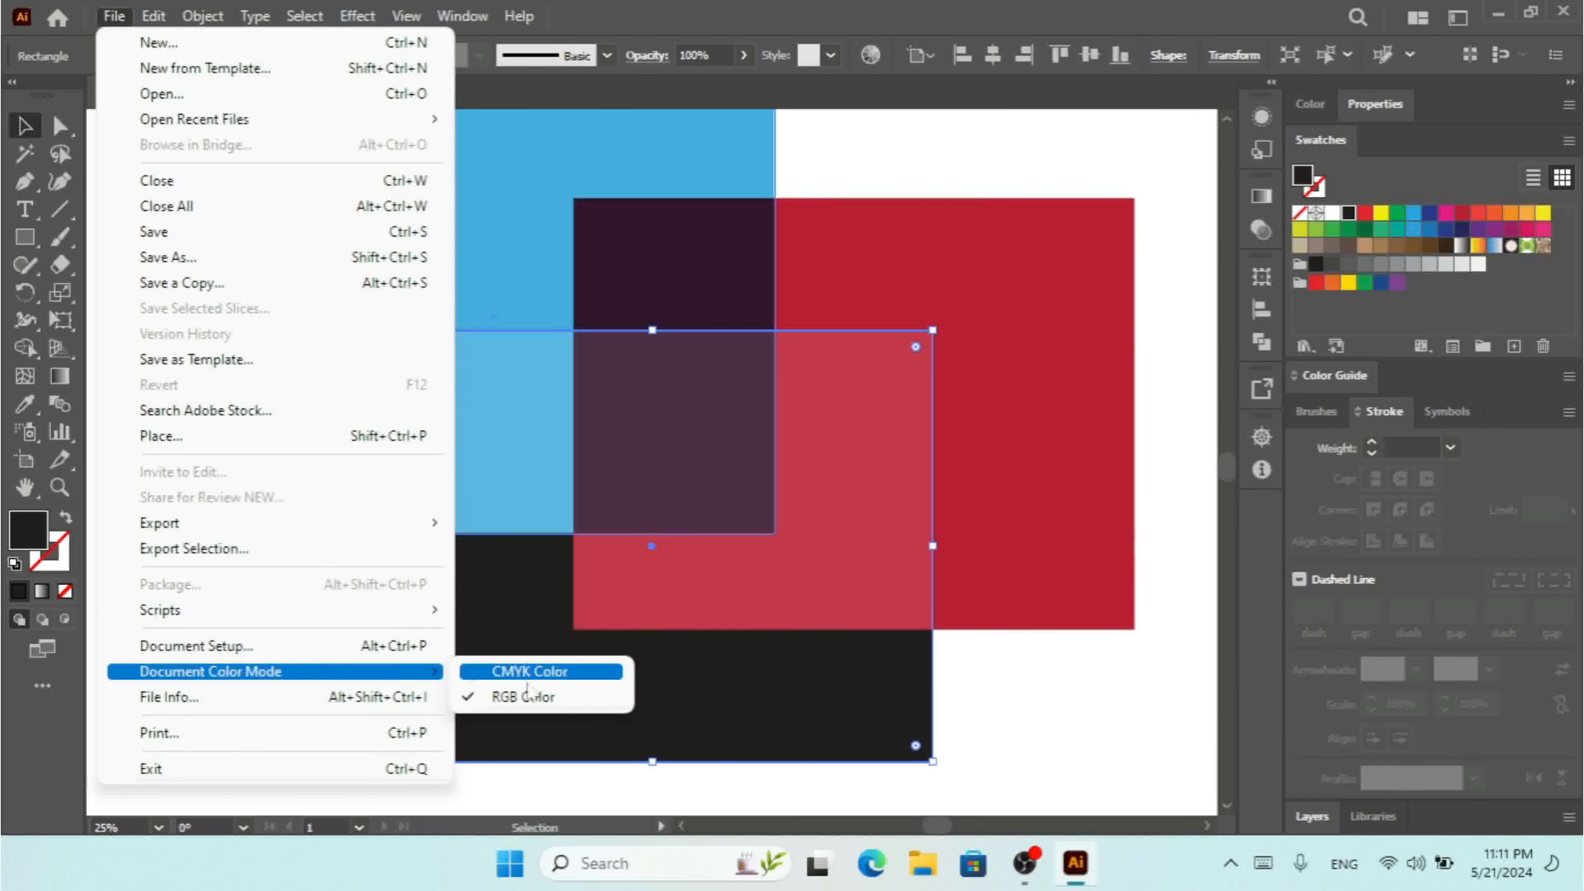
pyautogui.click(526, 678)
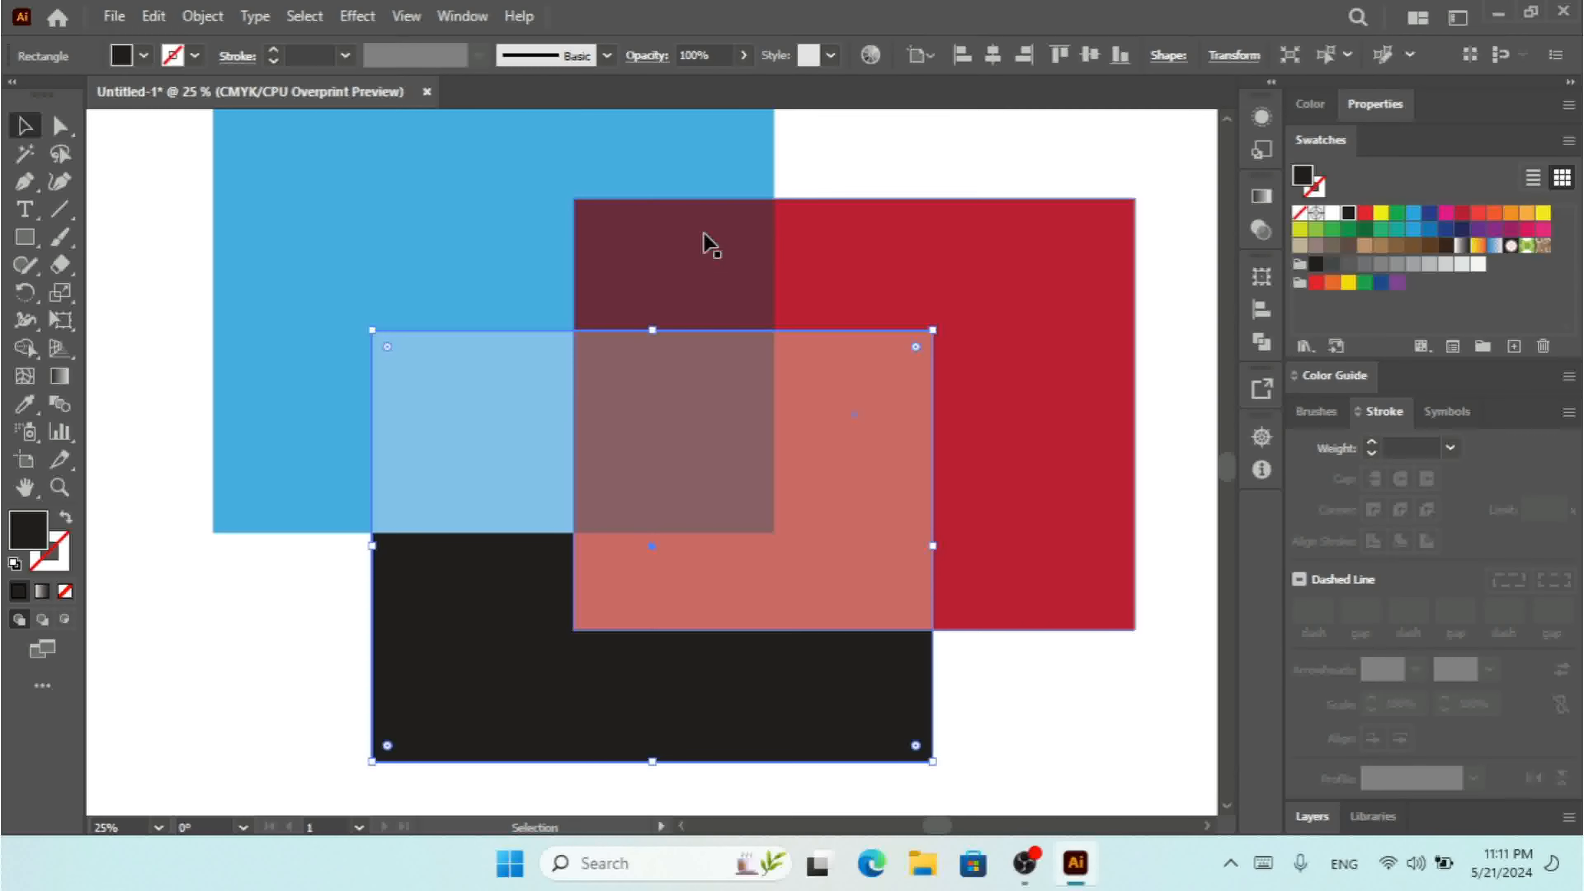
# Switch the document color mode back to RGB Color.
pyautogui.click(114, 16)
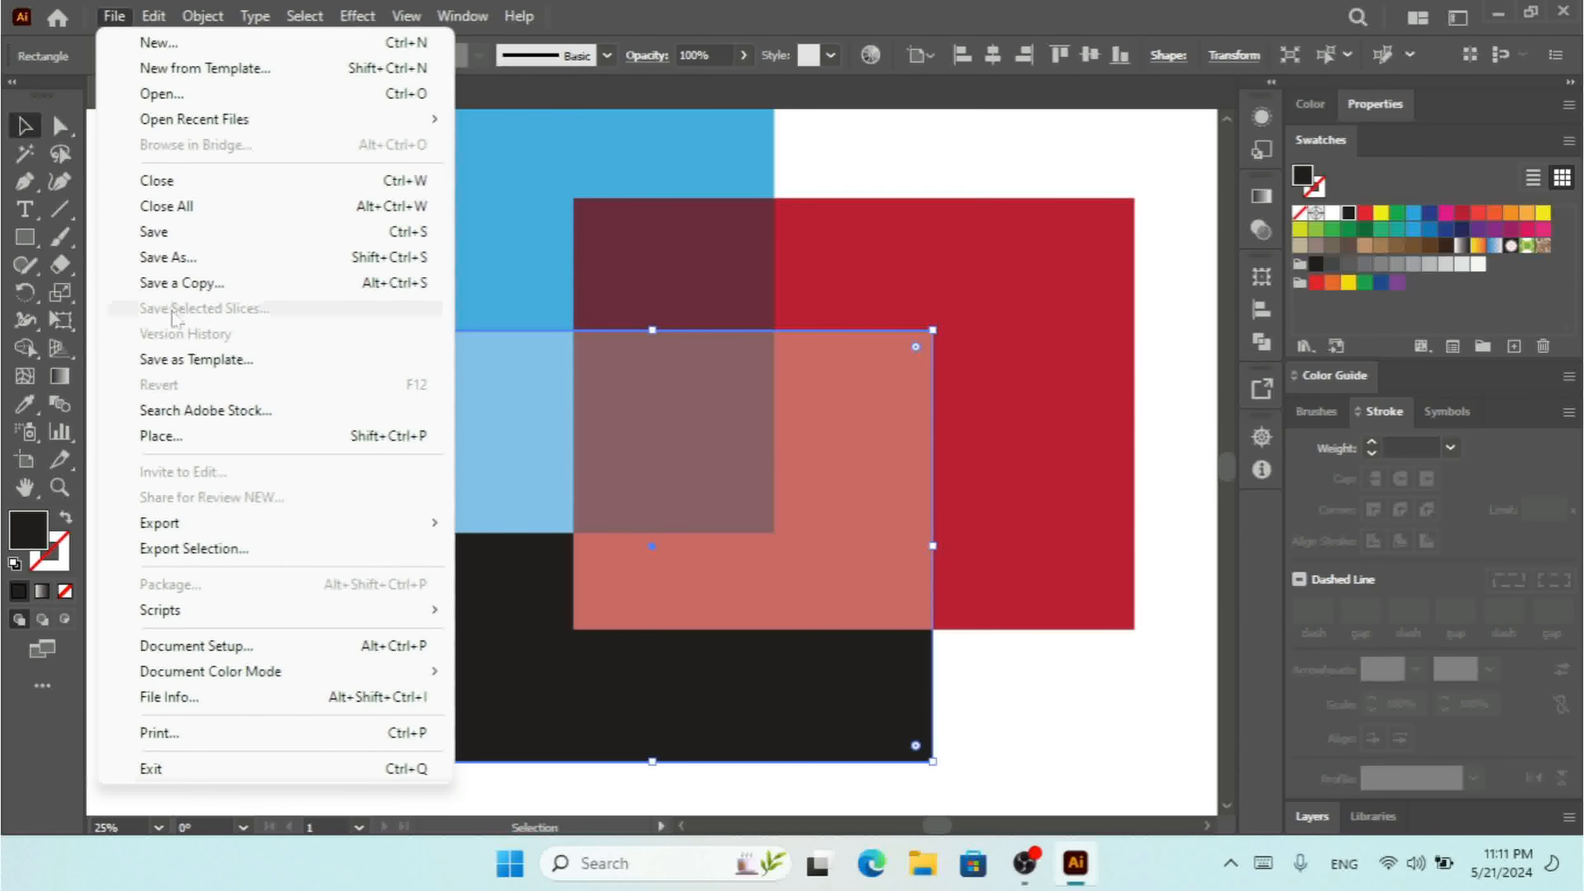
pyautogui.moveTo(315, 674)
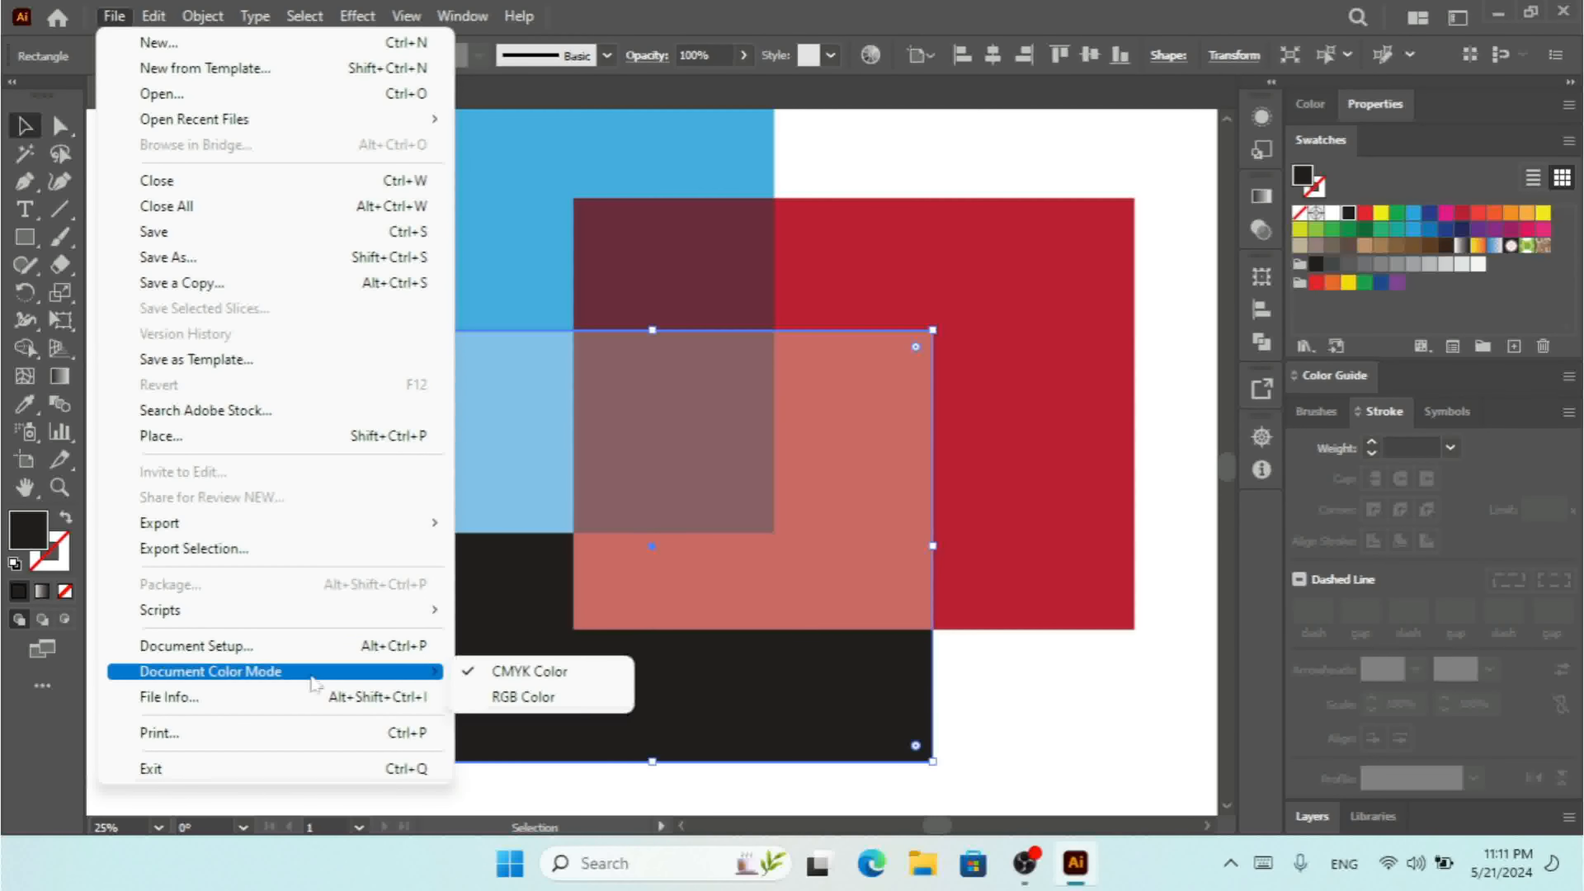
pyautogui.click(563, 698)
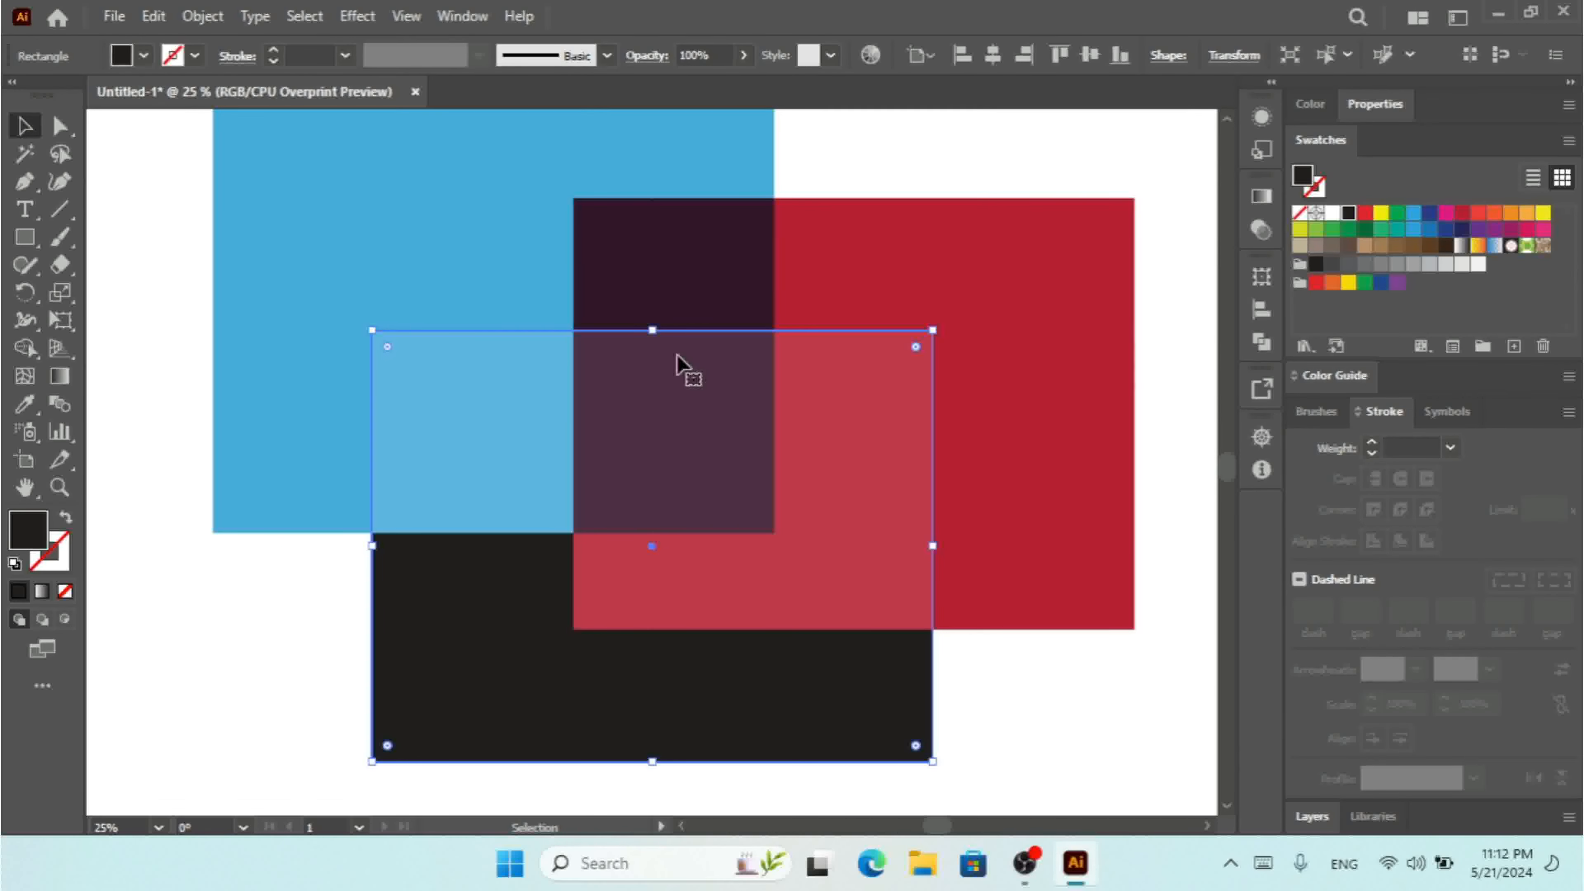
# Select all three overlapping rectangles together with a selection marquee.
pyautogui.hotkey('ctrl', '-')
pyautogui.hotkey('ctrl', '-')
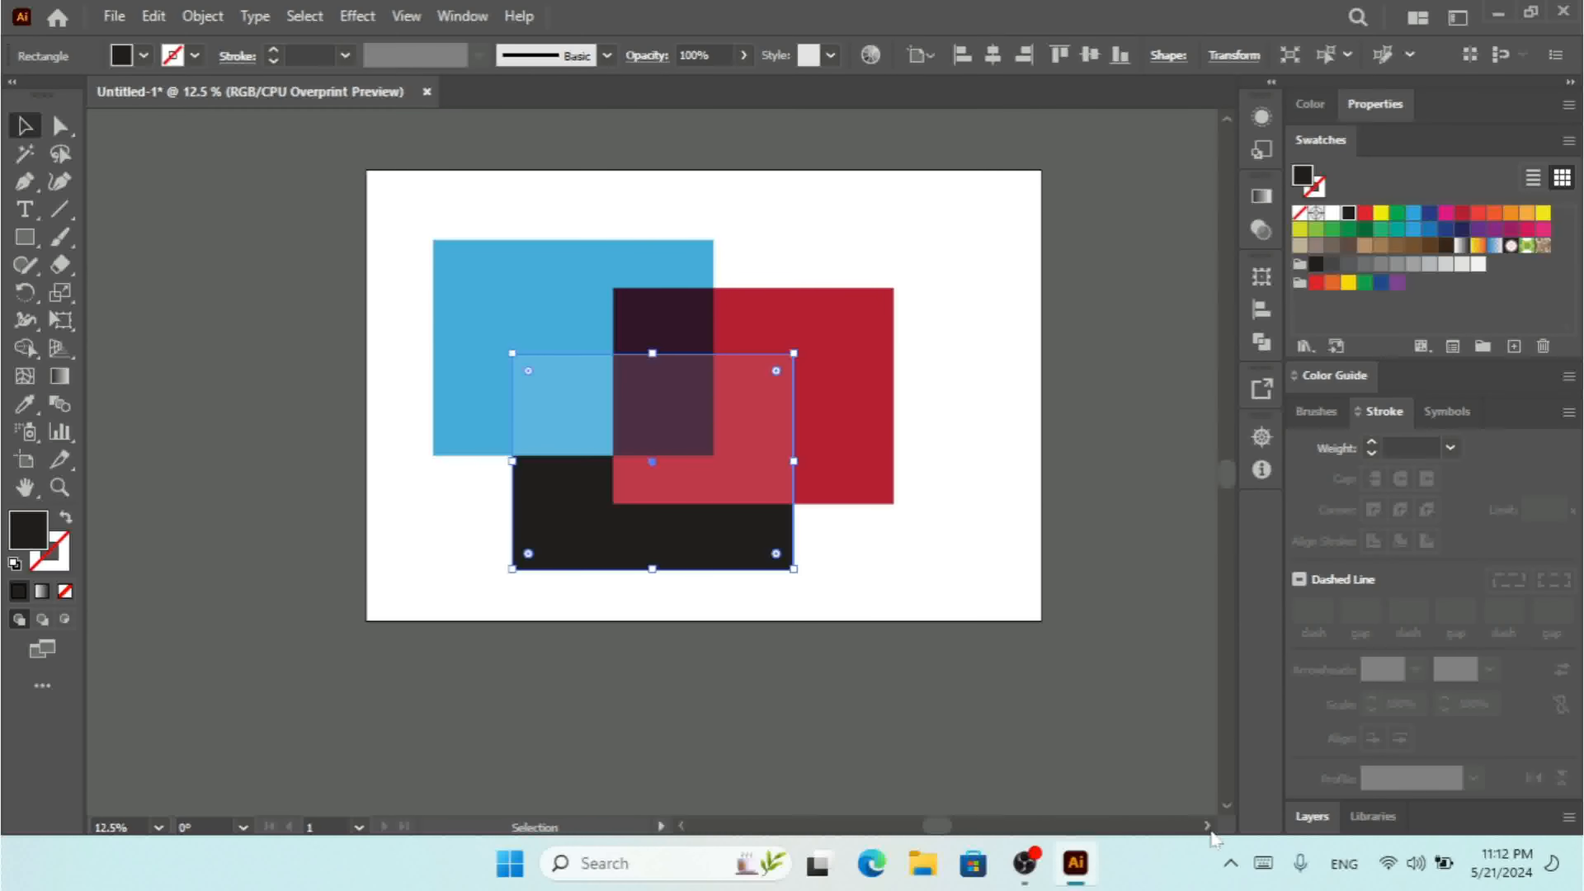
pyautogui.click(1207, 826)
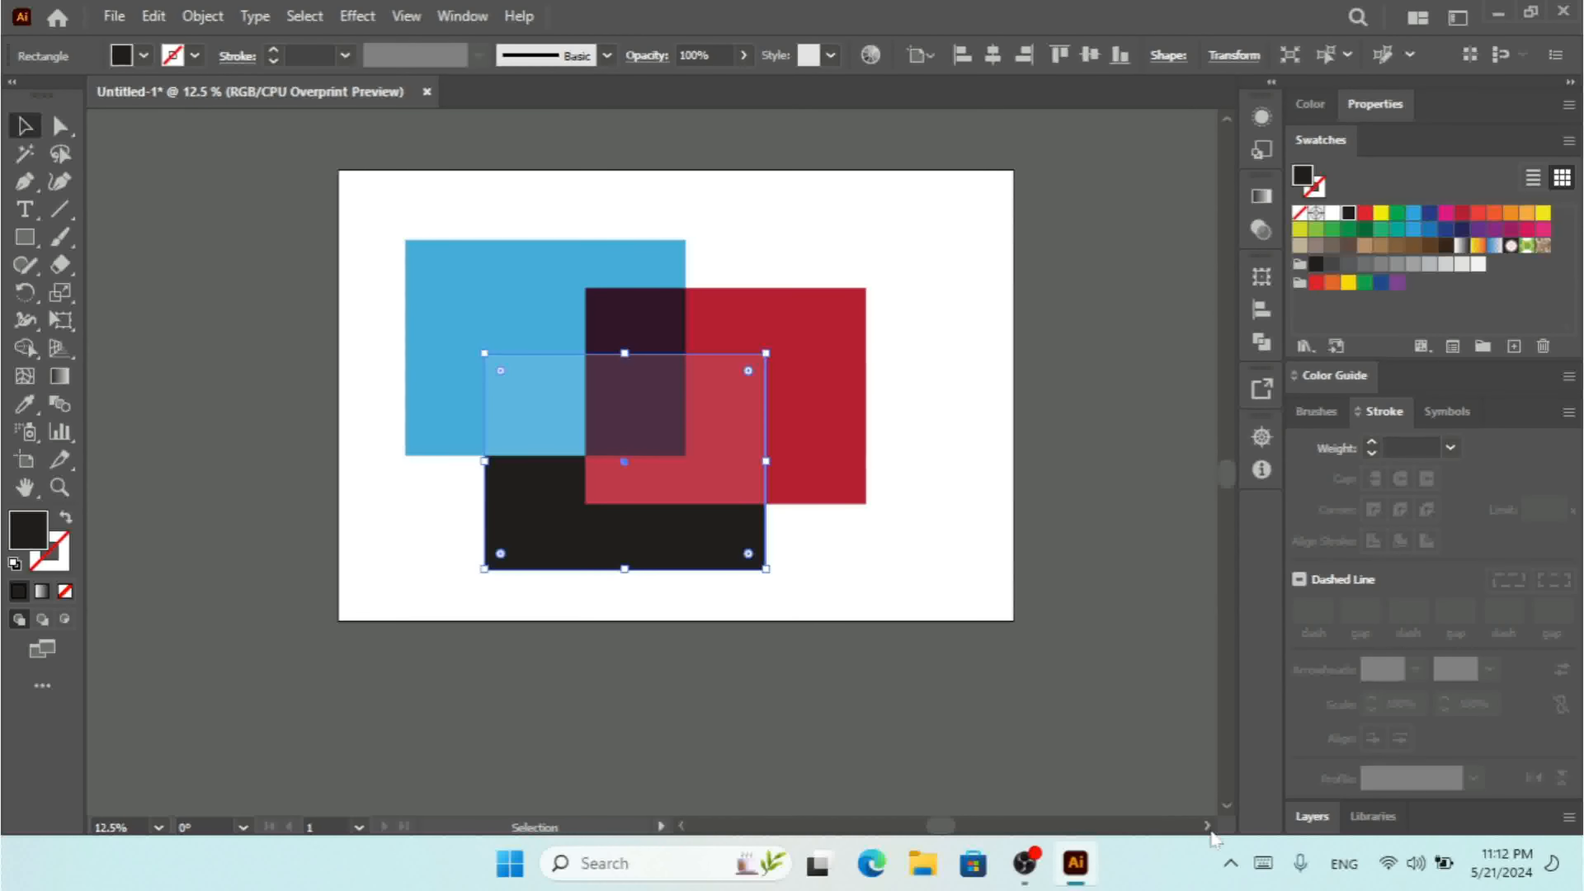
pyautogui.click(1207, 826)
pyautogui.press('a')
pyautogui.hotkey('ctrl', '+')
pyautogui.press('v')
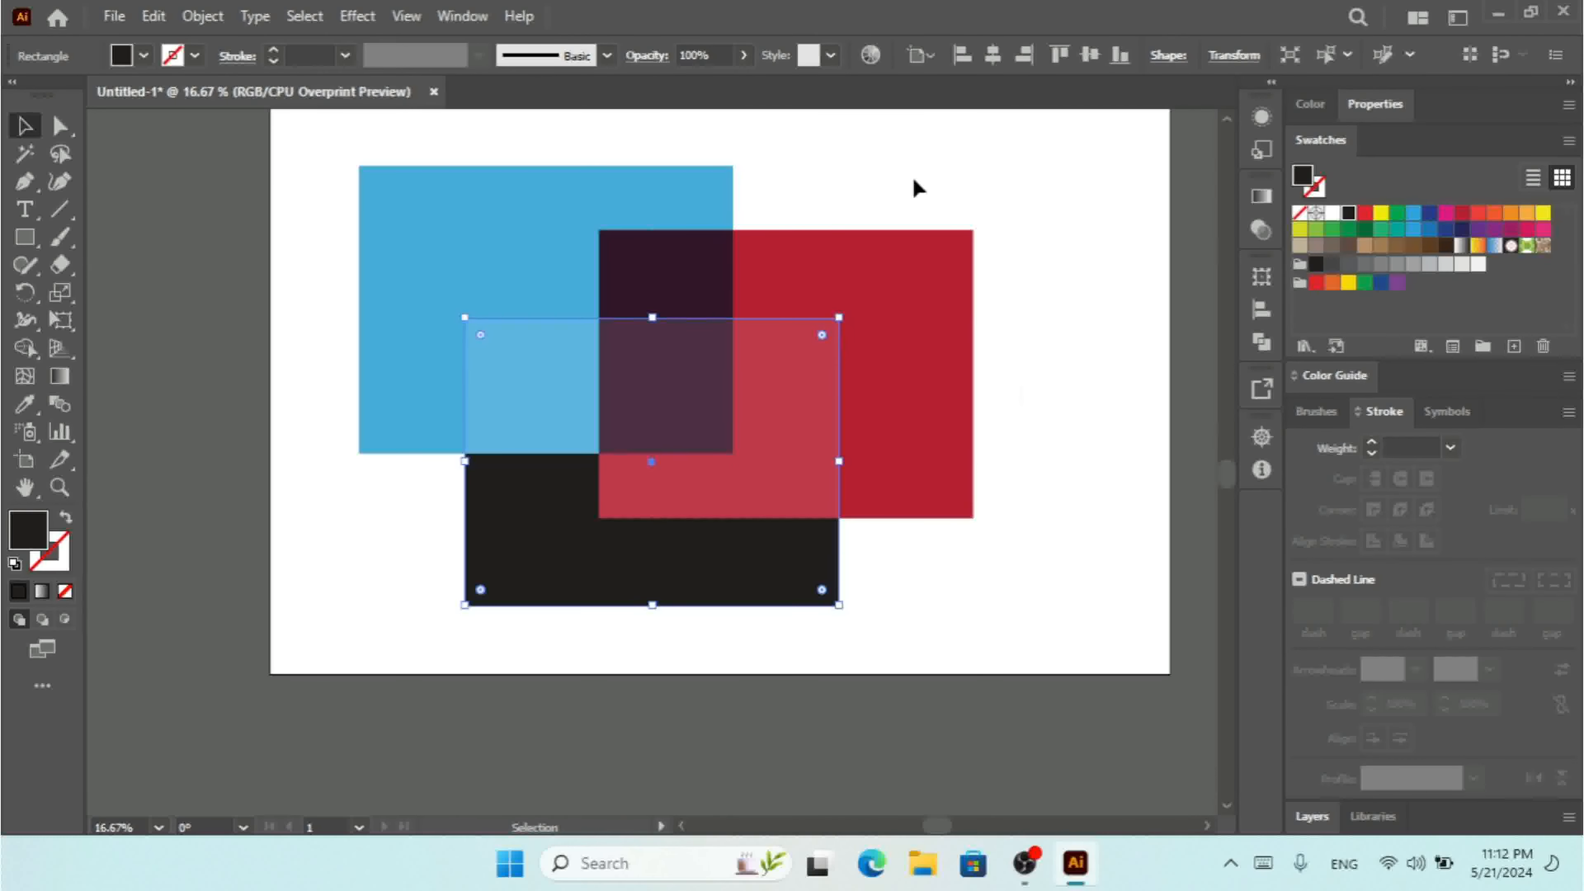
pyautogui.click(1227, 123)
pyautogui.click(1226, 127)
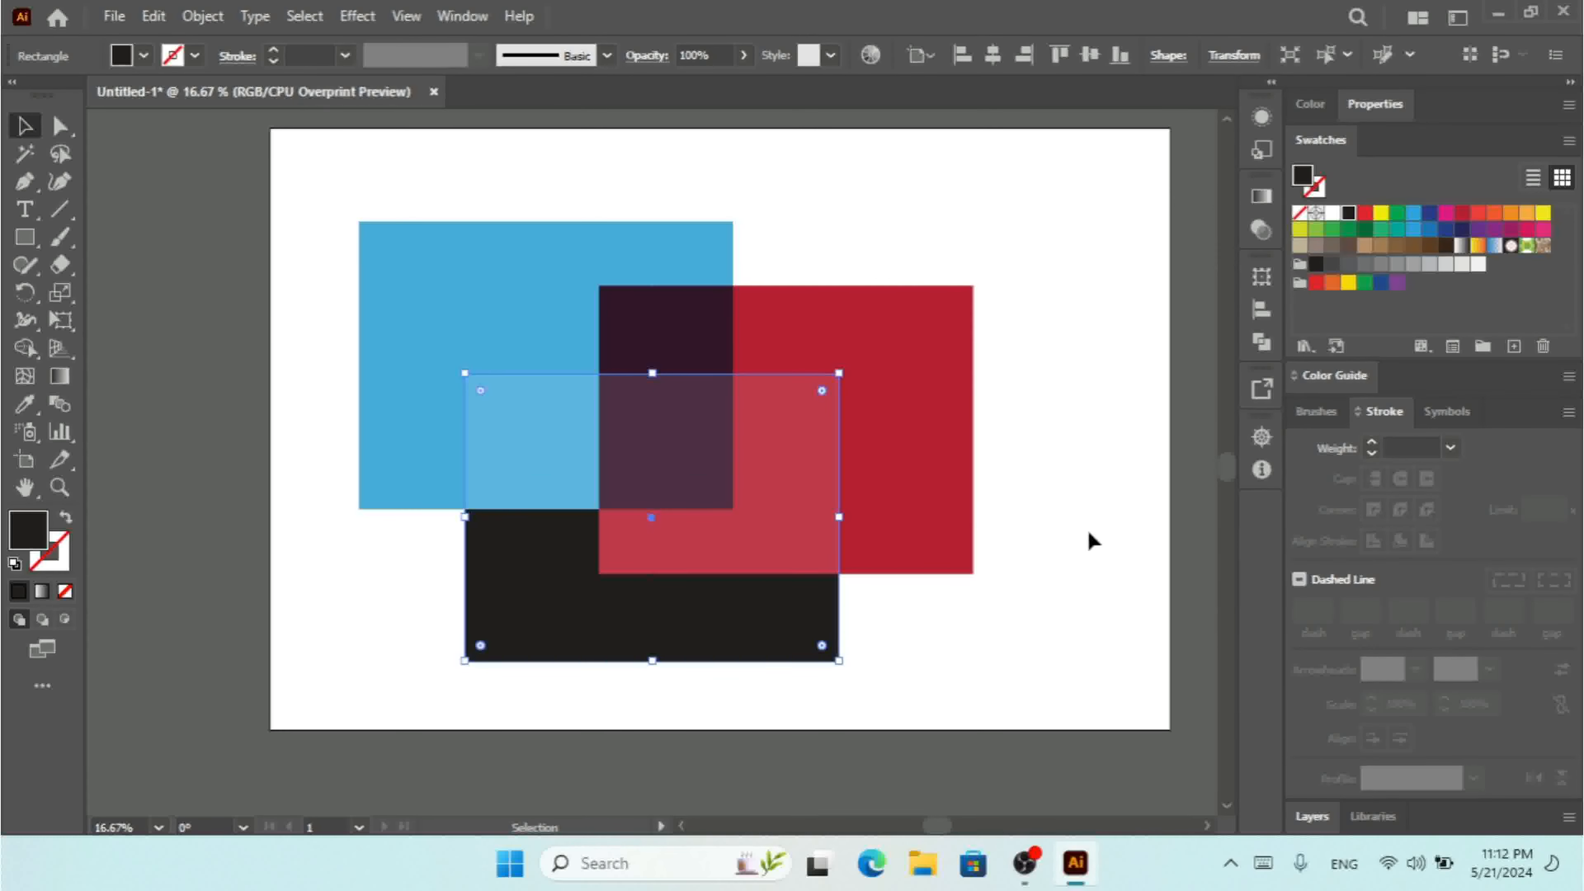
pyautogui.click(1206, 827)
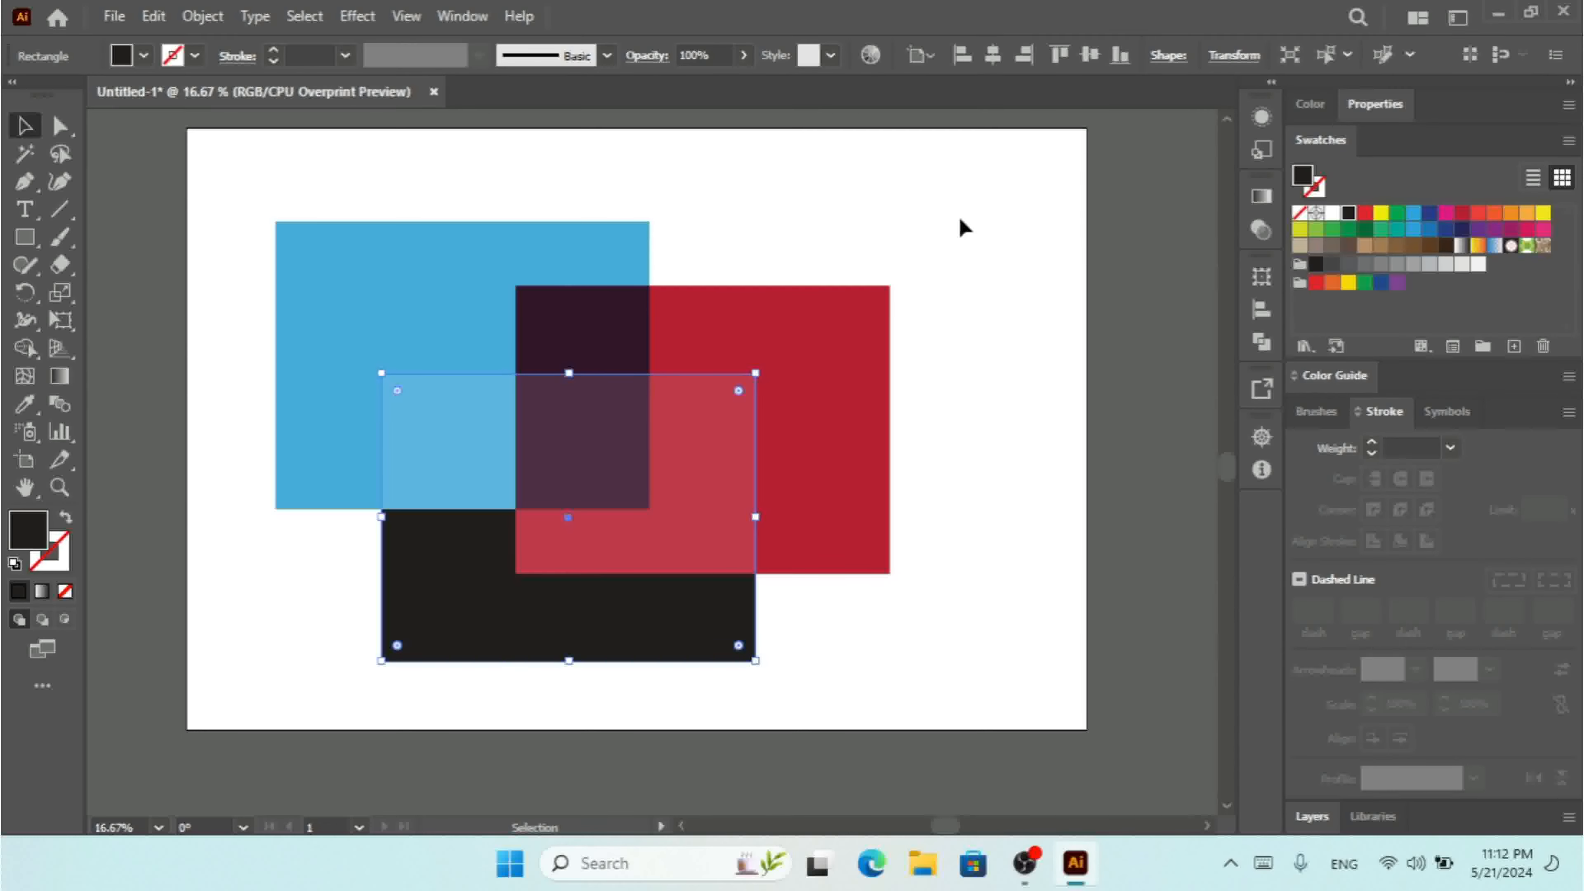
pyautogui.moveTo(960, 218); pyautogui.dragTo(387, 568)
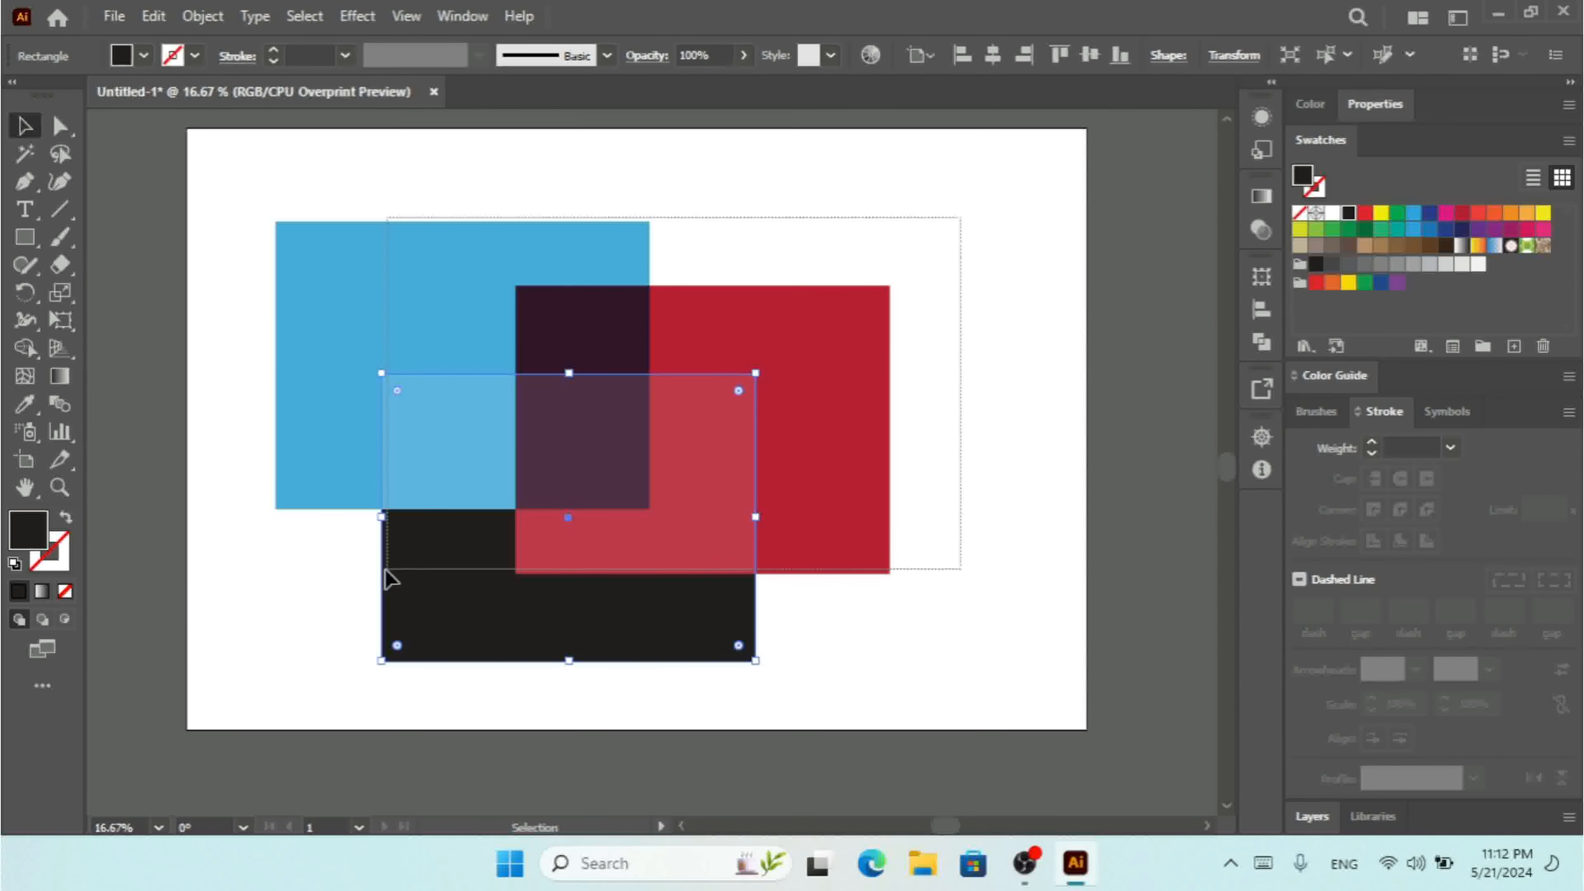
pyautogui.moveTo(385, 579); pyautogui.dragTo(327, 711)
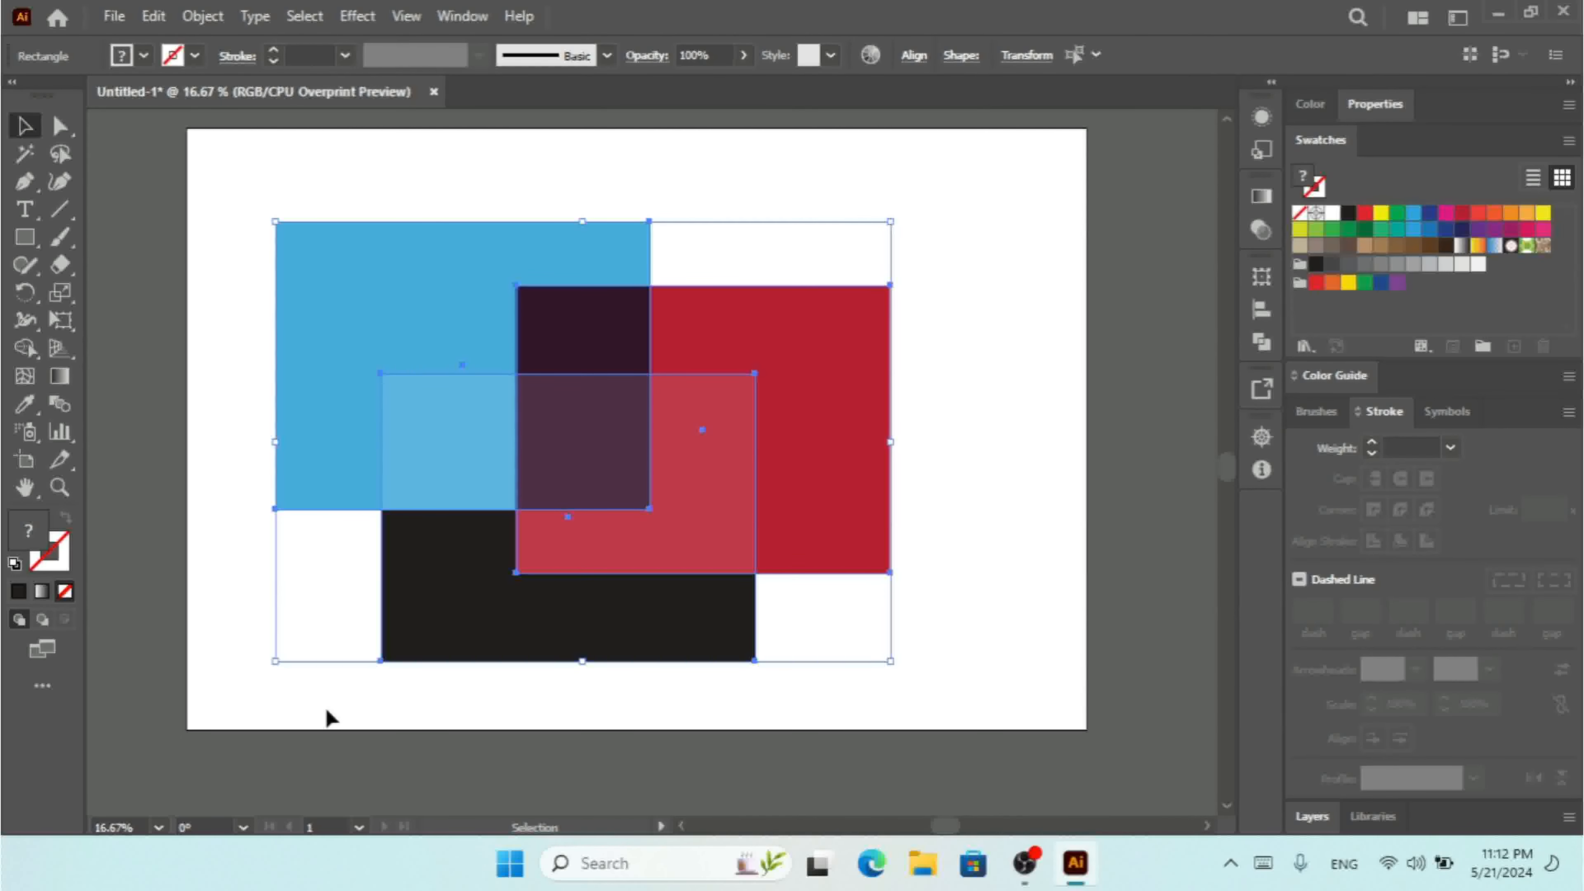